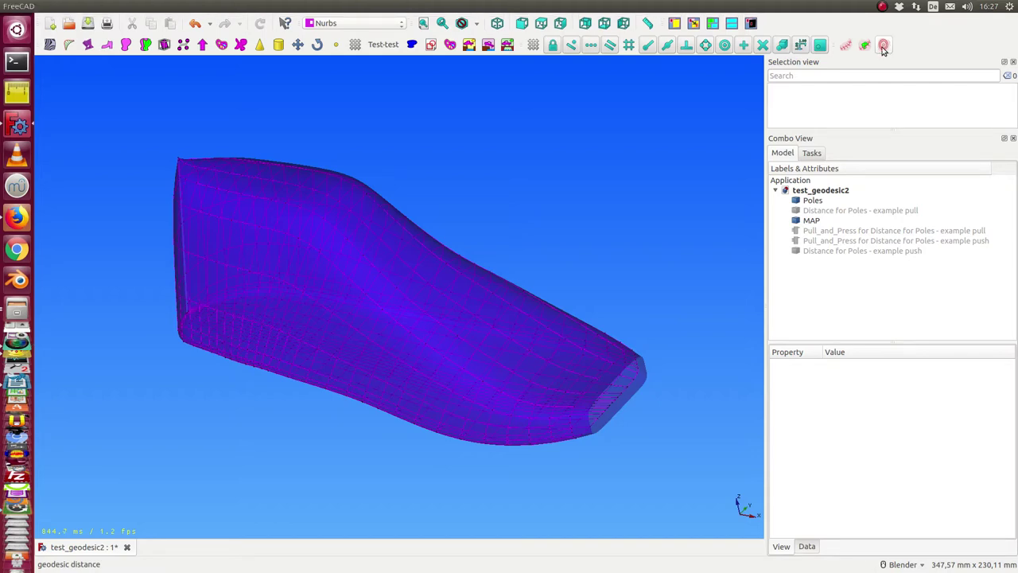
# - Create 'Distance for Poles' with its Pull_and_Press normals on the Poles surface, and orbit to view it
pyautogui.click(812, 200)
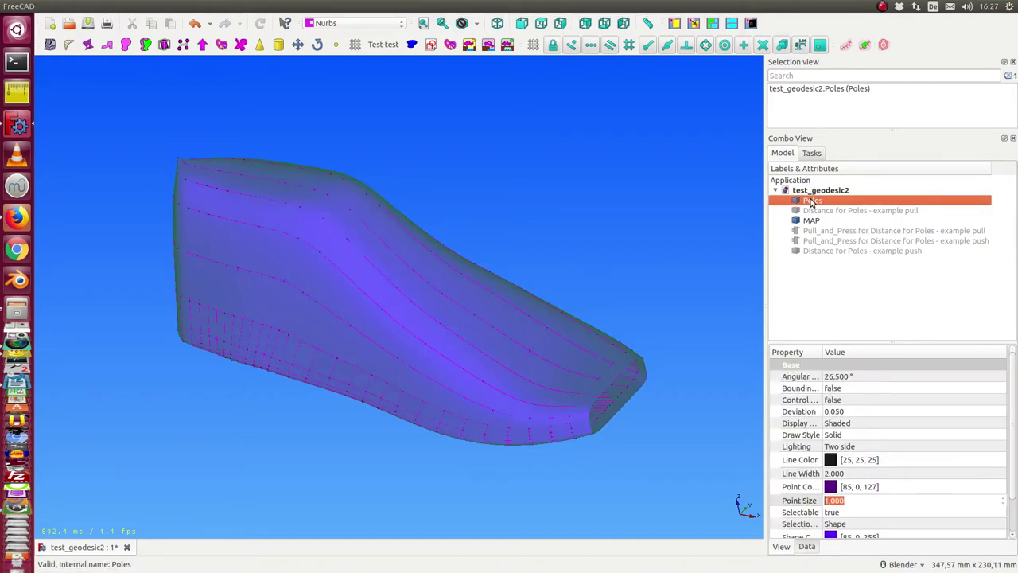
pyautogui.click(885, 45)
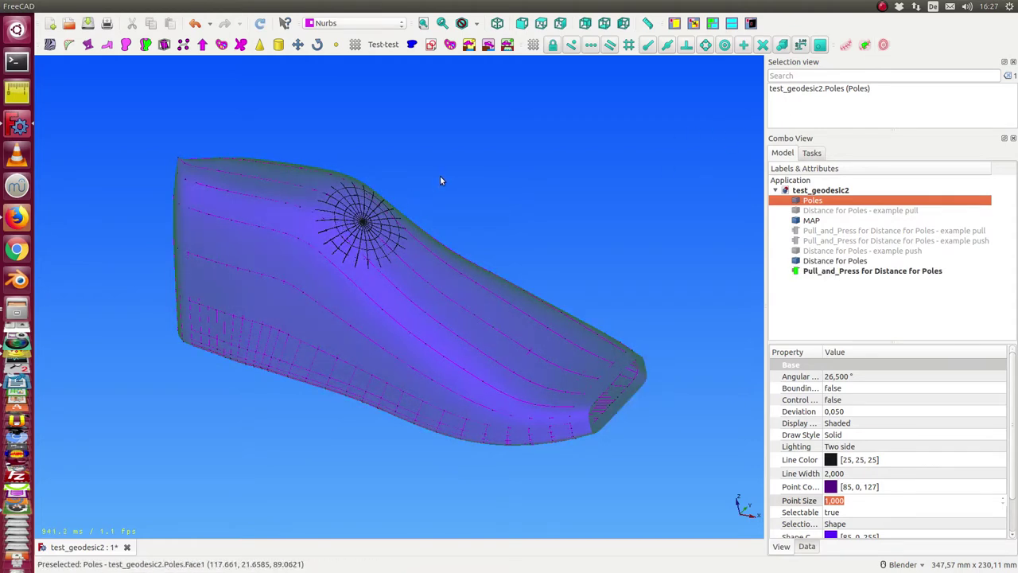
pyautogui.moveTo(440, 175)
pyautogui.mouseDown(button='middle')
pyautogui.moveTo(412, 221)
pyautogui.moveTo(401, 221)
pyautogui.mouseUp(button='middle')
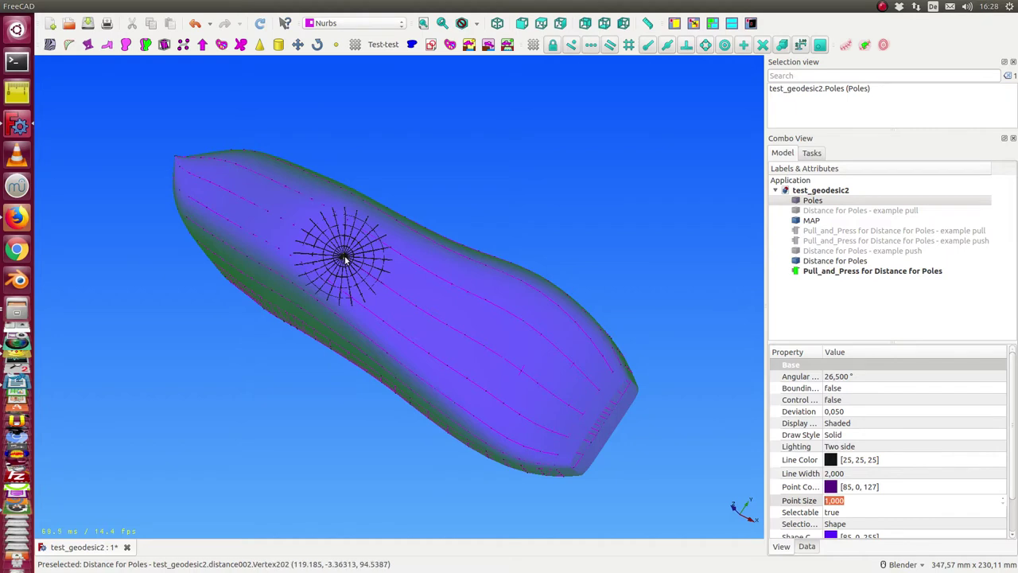
pyautogui.scroll(3, 344, 257)
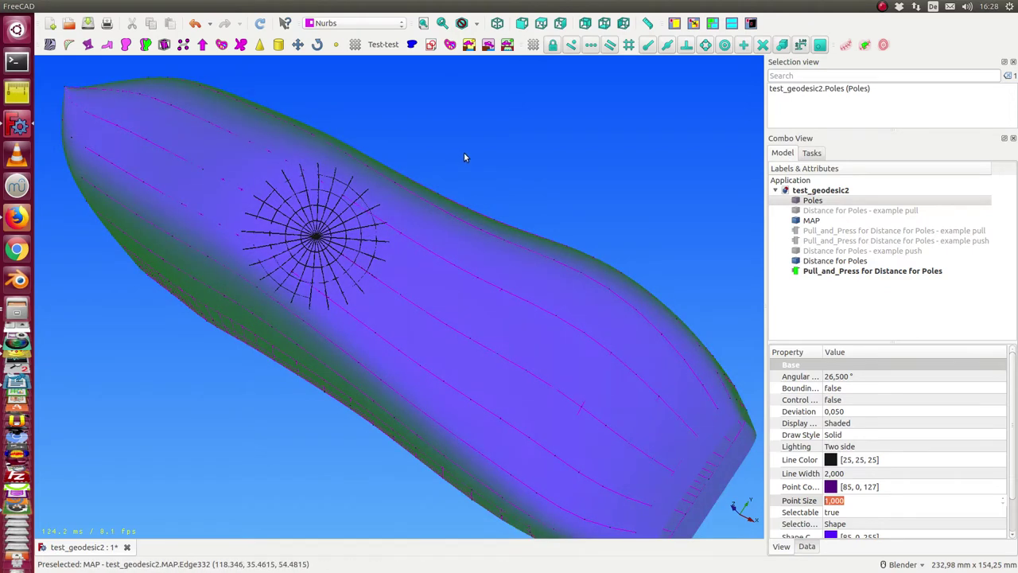
pyautogui.moveTo(465, 154)
pyautogui.mouseDown(button='middle')
pyautogui.moveTo(498, 100)
pyautogui.moveTo(504, 152)
pyautogui.mouseUp(button='middle')
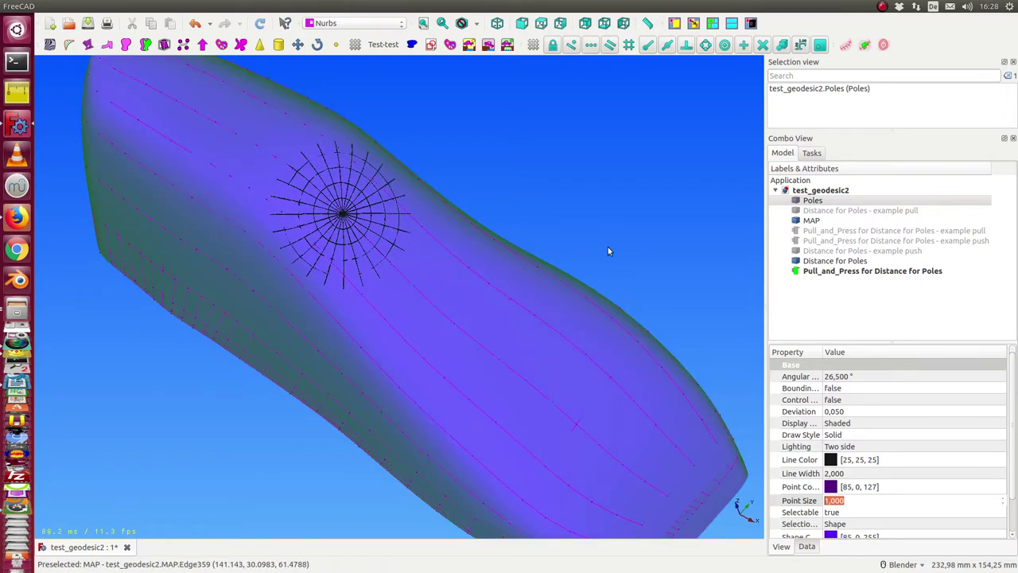
# - Change the Distance for Poles grid's lang property from 24 to 40
pyautogui.click(837, 266)
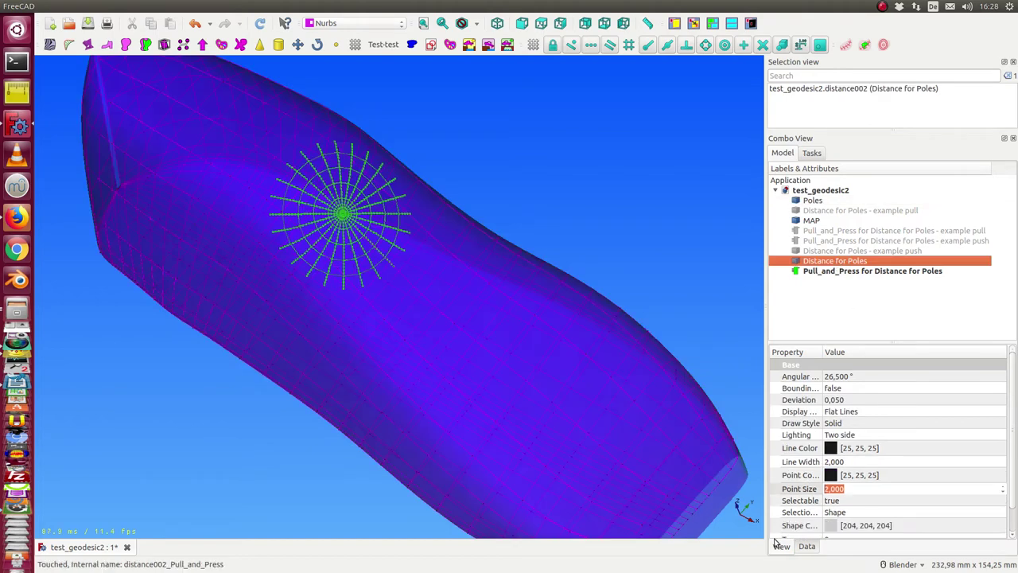
pyautogui.click(807, 547)
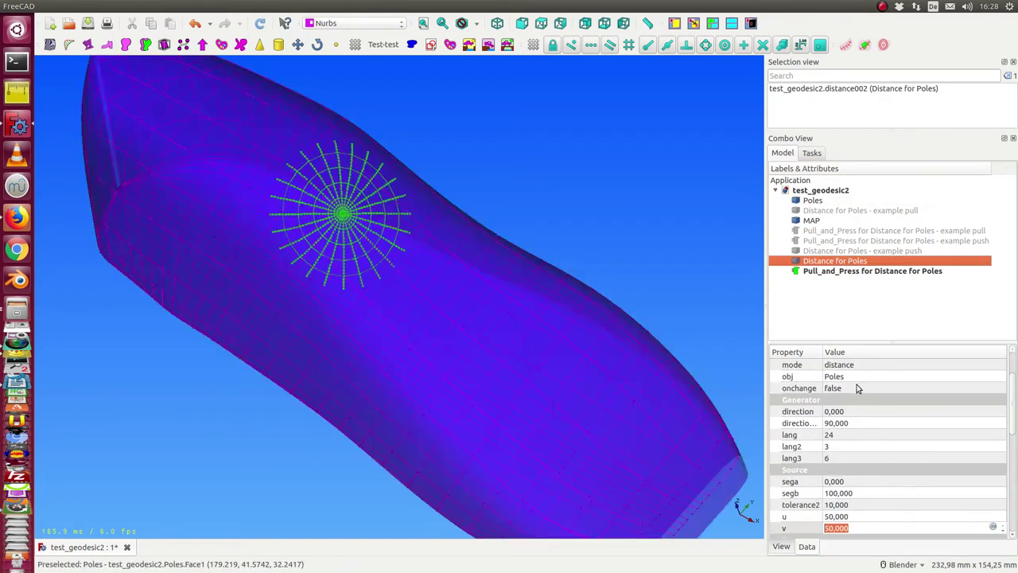
pyautogui.click(860, 435)
pyautogui.write('40')
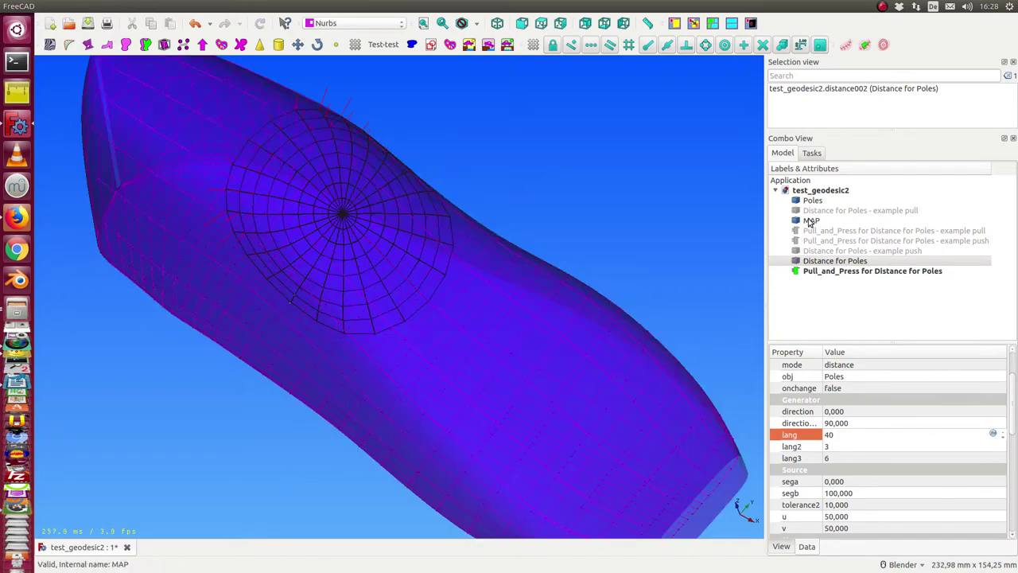
pyautogui.click(339, 445)
pyautogui.moveTo(337, 424)
pyautogui.mouseDown(button='middle')
pyautogui.moveTo(224, 549)
pyautogui.moveTo(164, 514)
pyautogui.moveTo(276, 412)
pyautogui.moveTo(384, 355)
pyautogui.moveTo(386, 418)
pyautogui.moveTo(261, 499)
pyautogui.moveTo(221, 507)
pyautogui.moveTo(207, 462)
pyautogui.mouseUp(button='middle')
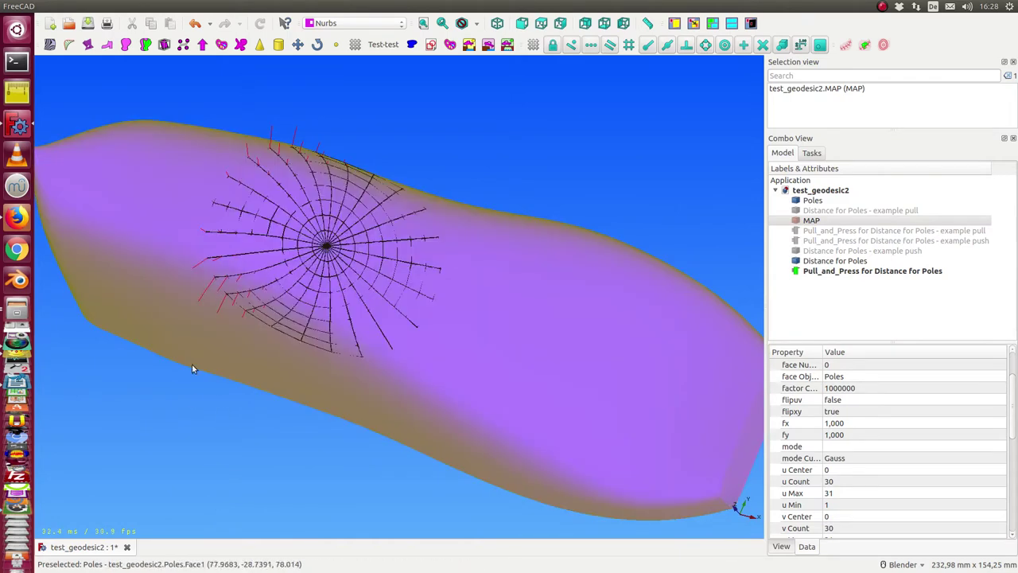
pyautogui.moveTo(192, 365)
pyautogui.mouseDown(button='middle')
pyautogui.moveTo(176, 502)
pyautogui.moveTo(183, 446)
pyautogui.mouseUp(button='middle')
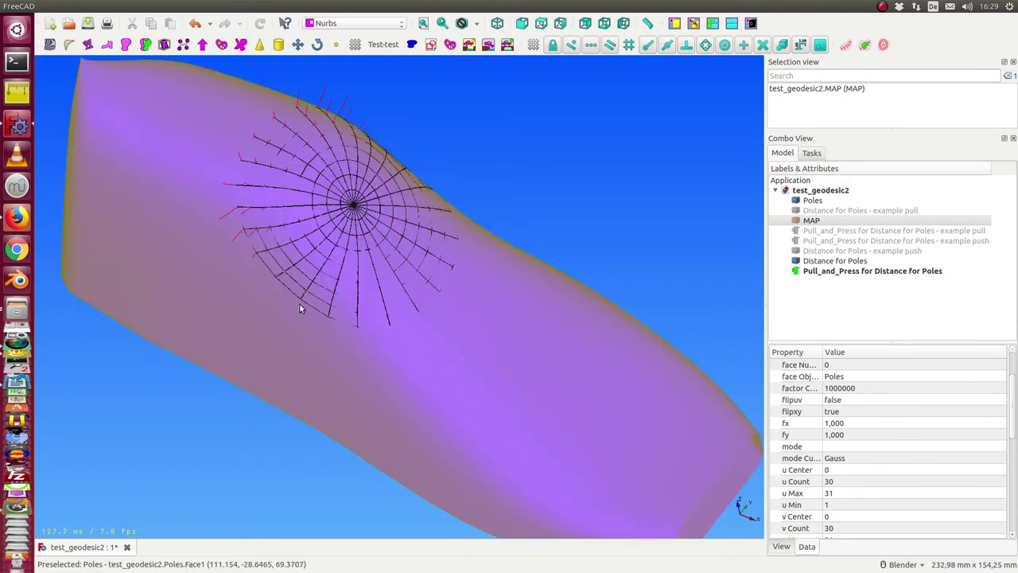
pyautogui.moveTo(275, 327)
pyautogui.mouseDown(button='middle')
pyautogui.moveTo(170, 494)
pyautogui.moveTo(244, 448)
pyautogui.moveTo(243, 438)
pyautogui.moveTo(186, 504)
pyautogui.moveTo(159, 513)
pyautogui.mouseUp(button='middle')
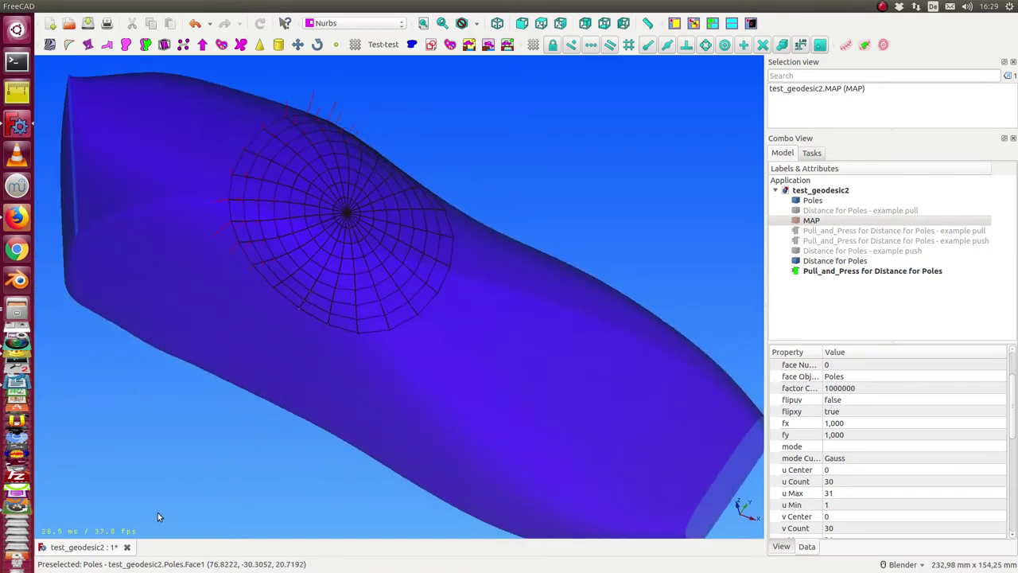
# - Set the Distance for Poles source u coordinate to 35 in the Data properties
pyautogui.click(843, 265)
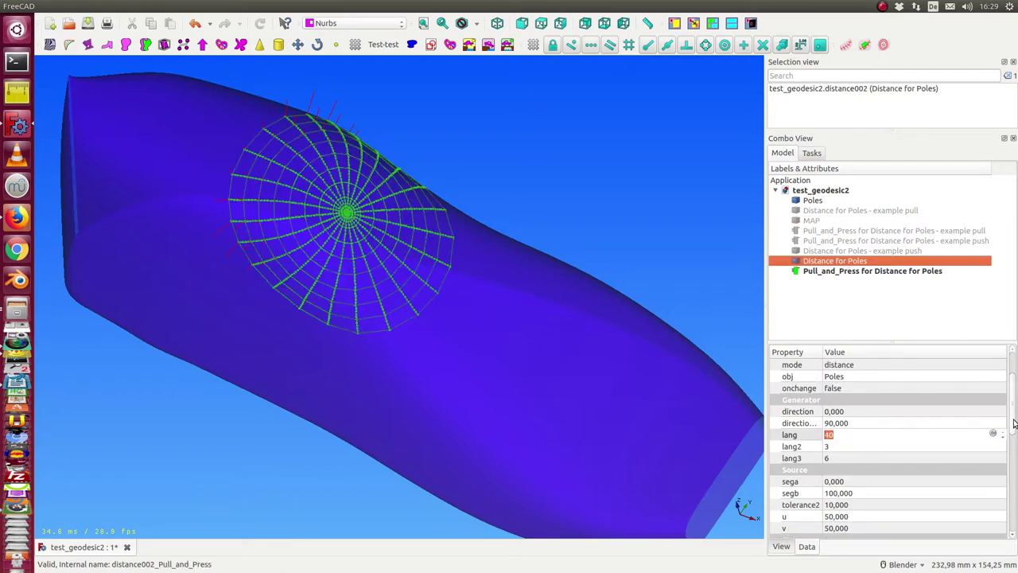
pyautogui.scroll(-2, 1013, 423)
pyautogui.scroll(-2, 1014, 423)
pyautogui.scroll(-1, 1013, 425)
pyautogui.scroll(-1, 1013, 434)
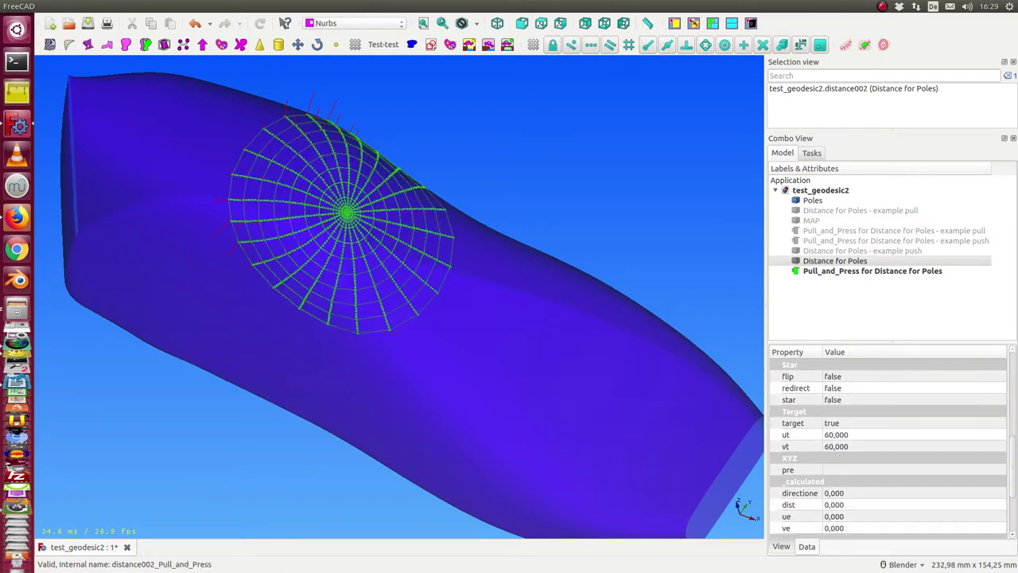
pyautogui.scroll(-1, 905, 458)
pyautogui.scroll(1, 905, 459)
pyautogui.scroll(1, 905, 458)
pyautogui.scroll(1, 905, 458)
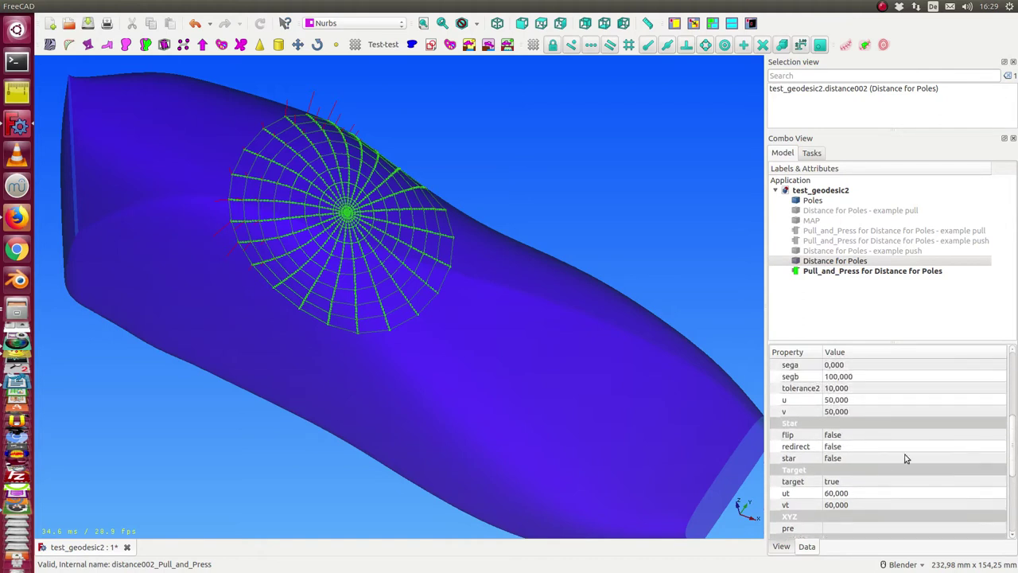
pyautogui.click(870, 402)
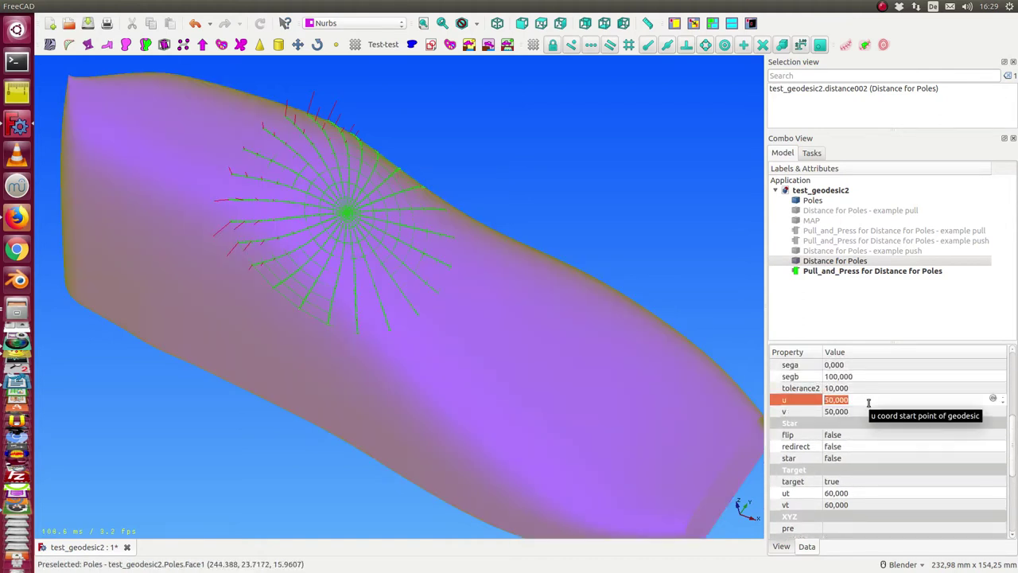
pyautogui.scroll(1, 868, 404)
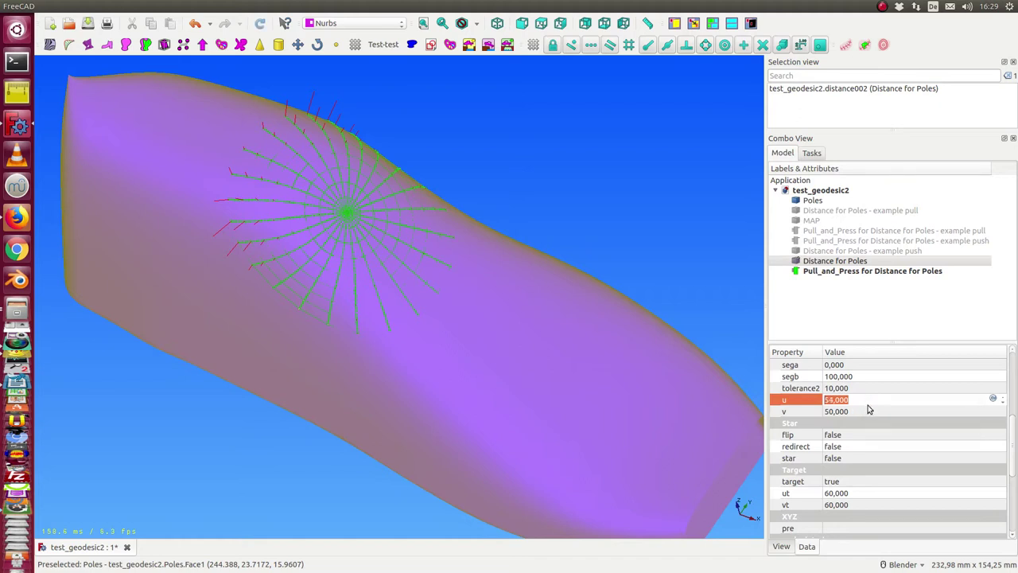
pyautogui.press('Return')
pyautogui.scroll(-1, 867, 401)
pyautogui.scroll(-3, 865, 402)
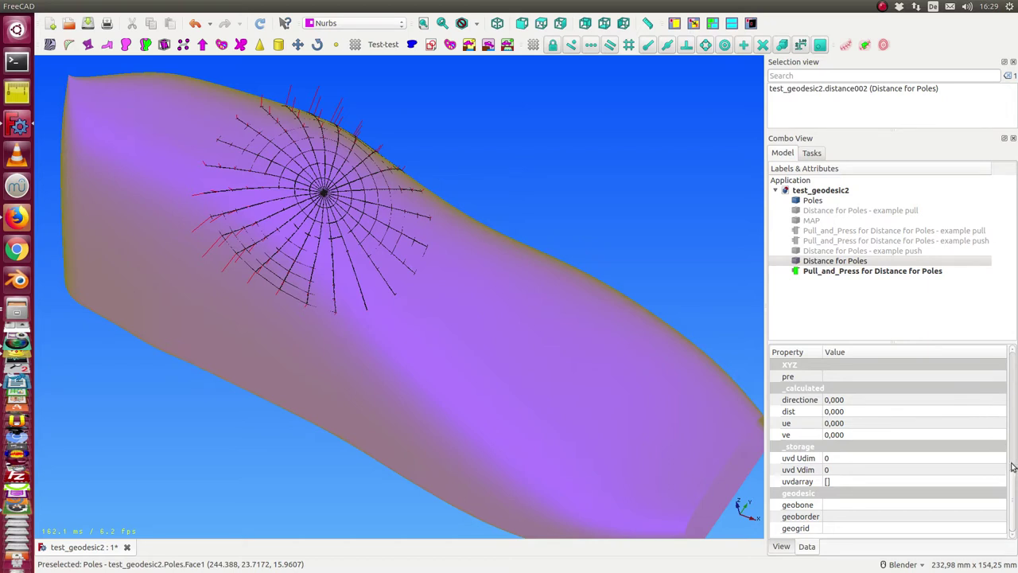
pyautogui.scroll(1, 1011, 472)
pyautogui.moveTo(1011, 472); pyautogui.dragTo(1004, 417)
pyautogui.scroll(-2, 872, 401)
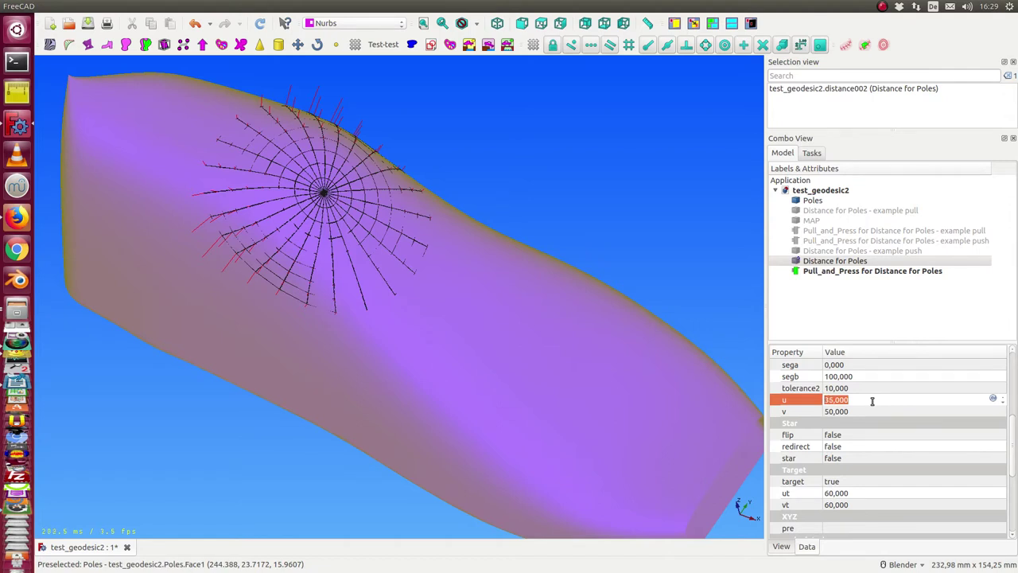
pyautogui.press('Return')
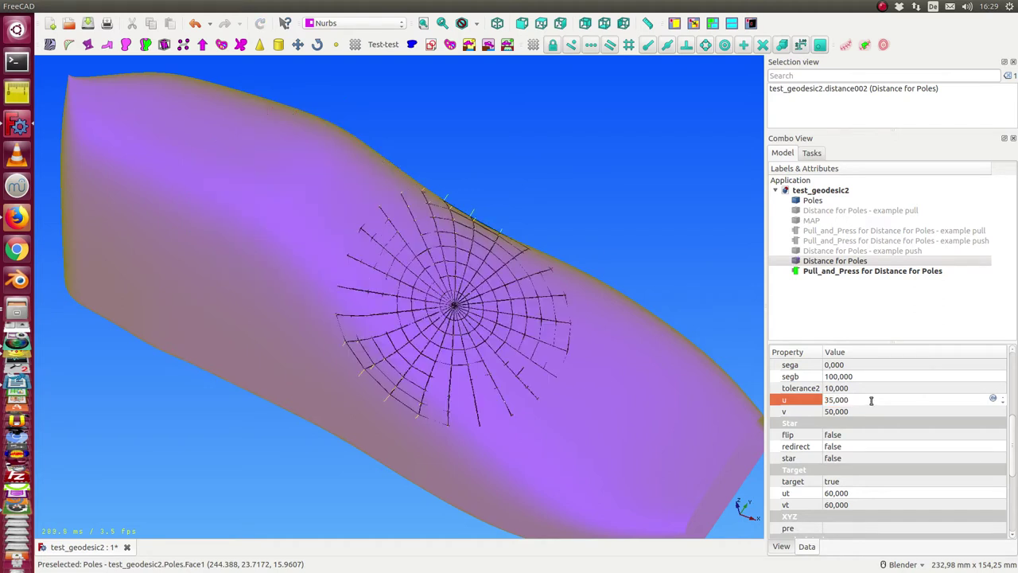
# - Lower the u coordinate further to 30 to shift the star's centre
pyautogui.click(871, 400)
pyautogui.write('30,000')
pyautogui.press('Return')
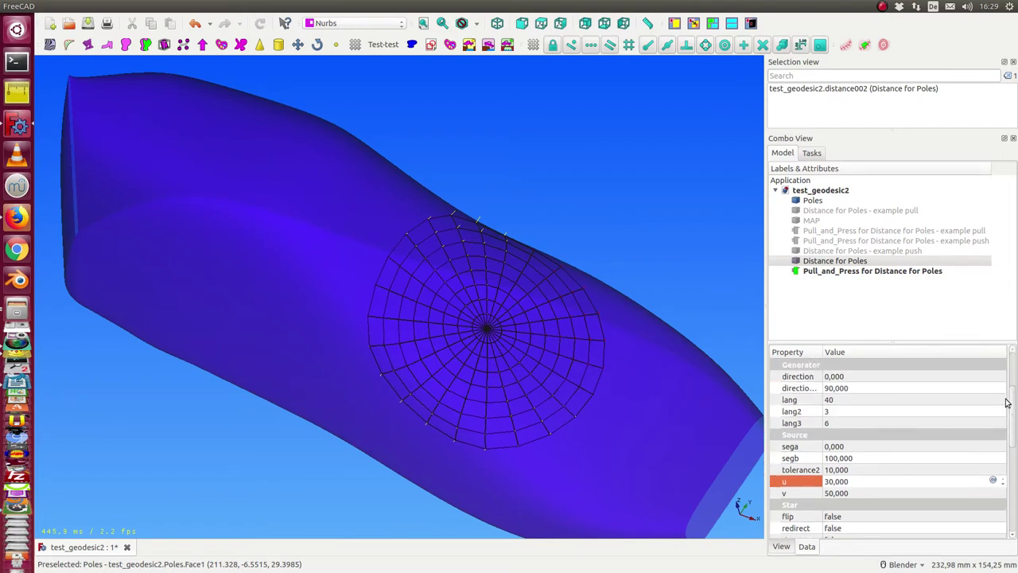
pyautogui.moveTo(1014, 433); pyautogui.dragTo(1014, 370)
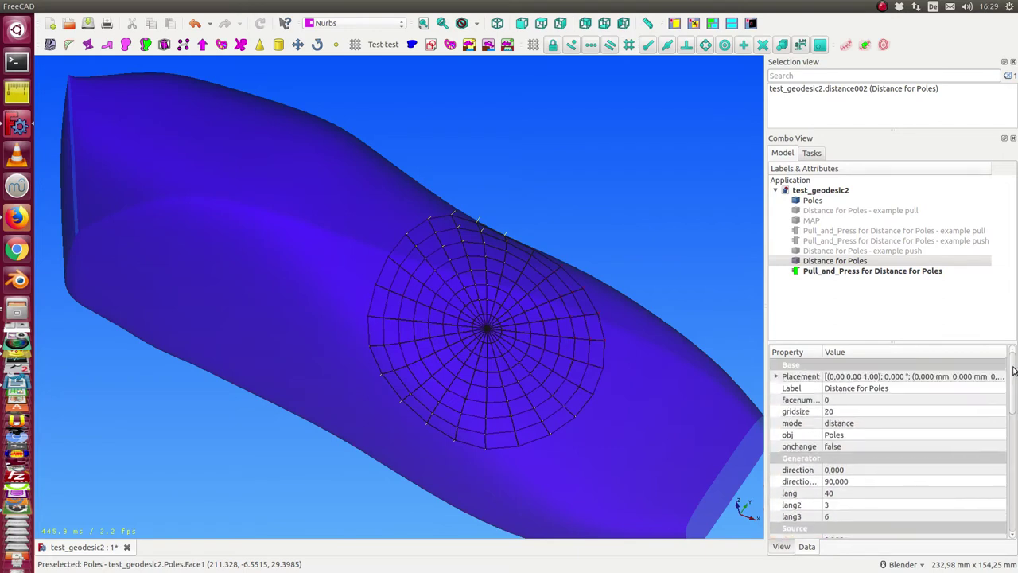
# - Change the grid's gridsize from 20 to 60 and orbit around to inspect it
pyautogui.click(852, 414)
pyautogui.write('60')
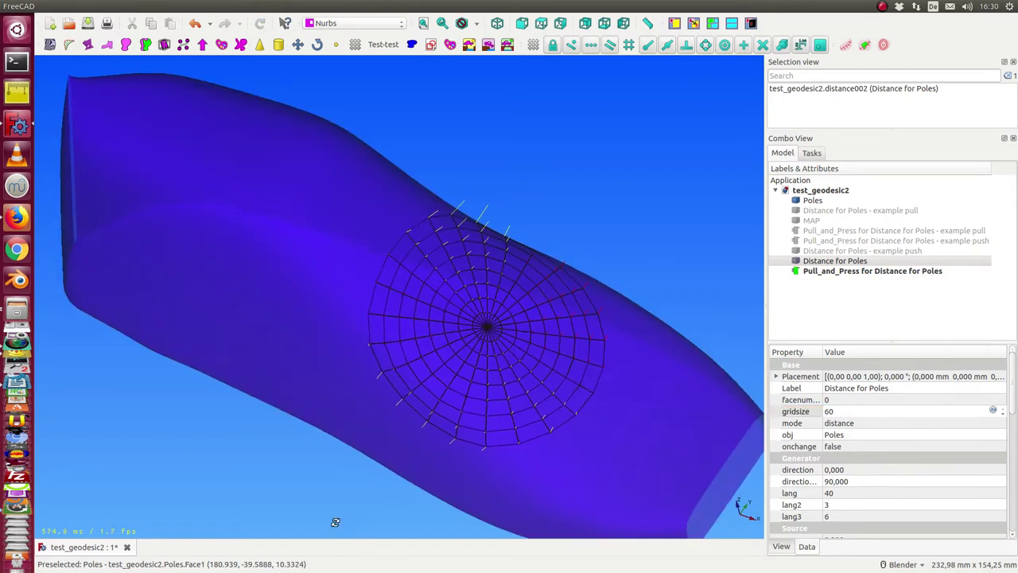
pyautogui.moveTo(334, 525)
pyautogui.mouseDown(button='middle')
pyautogui.moveTo(323, 482)
pyautogui.moveTo(260, 478)
pyautogui.moveTo(268, 484)
pyautogui.mouseUp(button='middle')
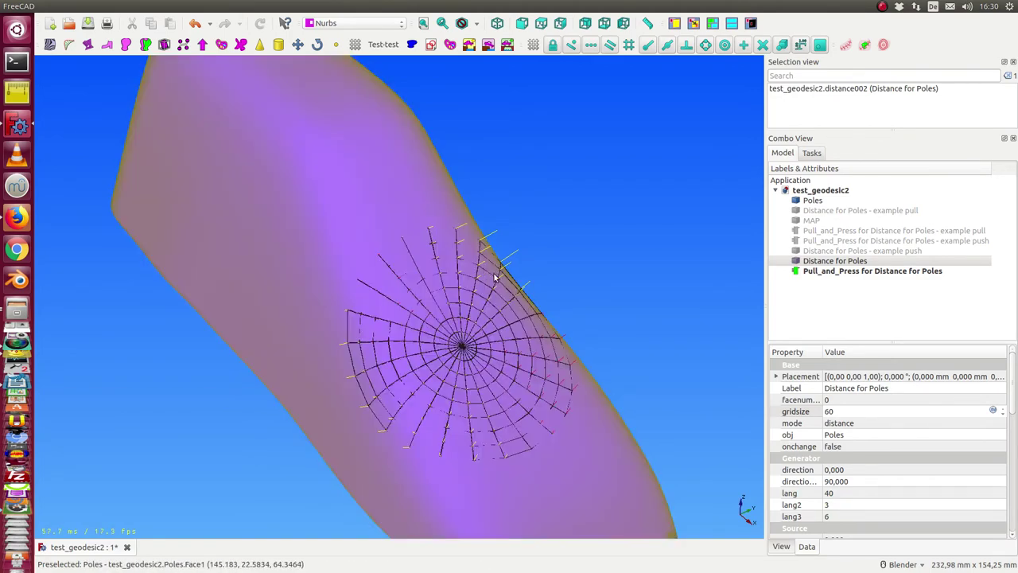
pyautogui.moveTo(680, 296); pyautogui.dragTo(654, 193, button='middle')
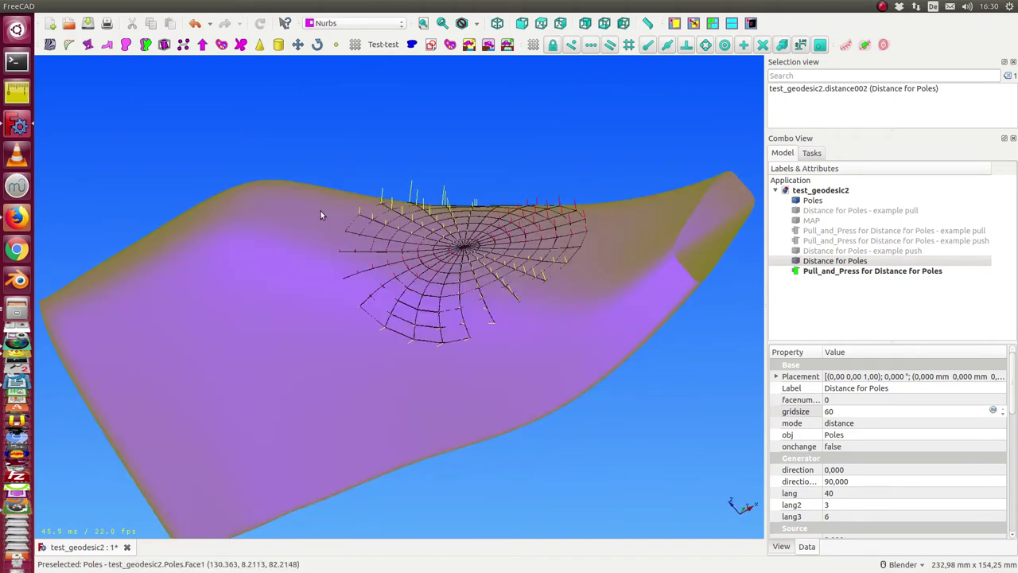
pyautogui.moveTo(482, 267)
pyautogui.mouseDown(button='middle')
pyautogui.moveTo(661, 215)
pyautogui.moveTo(607, 266)
pyautogui.moveTo(643, 255)
pyautogui.moveTo(568, 243)
pyautogui.moveTo(613, 237)
pyautogui.moveTo(603, 250)
pyautogui.mouseUp(button='middle')
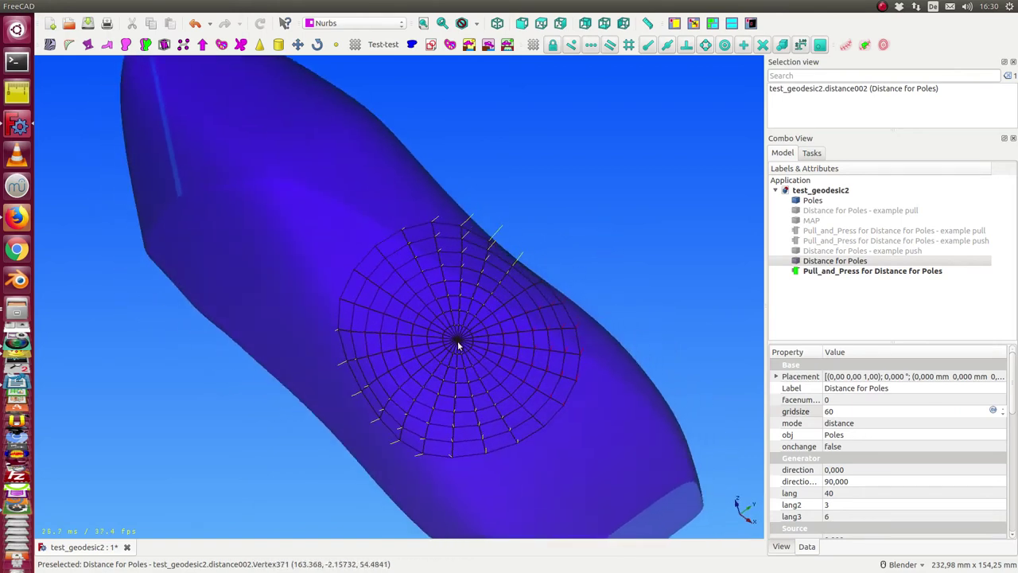
# - Select Distance for Poles and start editing its source v value of 60
pyautogui.click(825, 261)
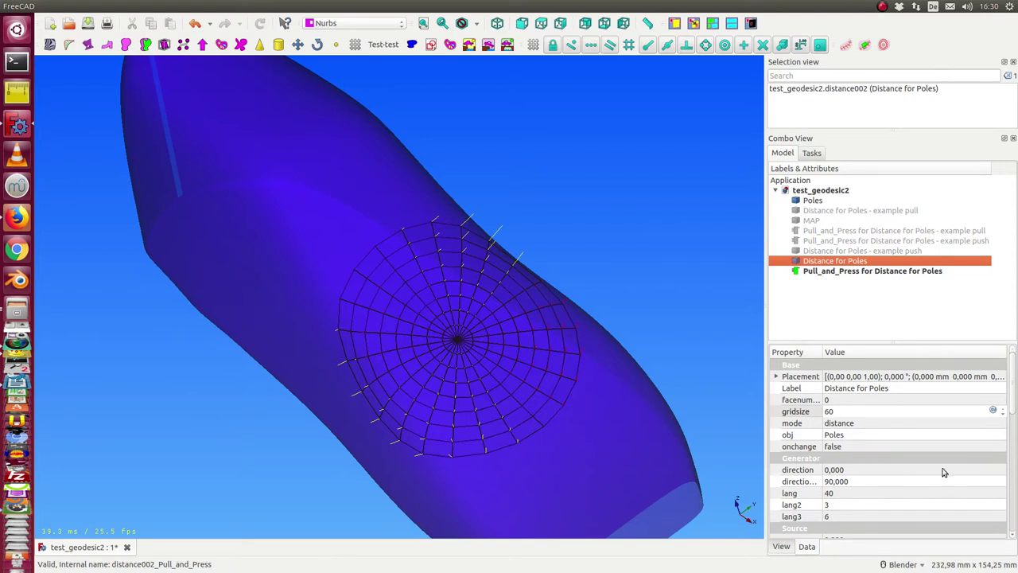
pyautogui.scroll(-2, 1014, 407)
pyautogui.scroll(-1, 1013, 406)
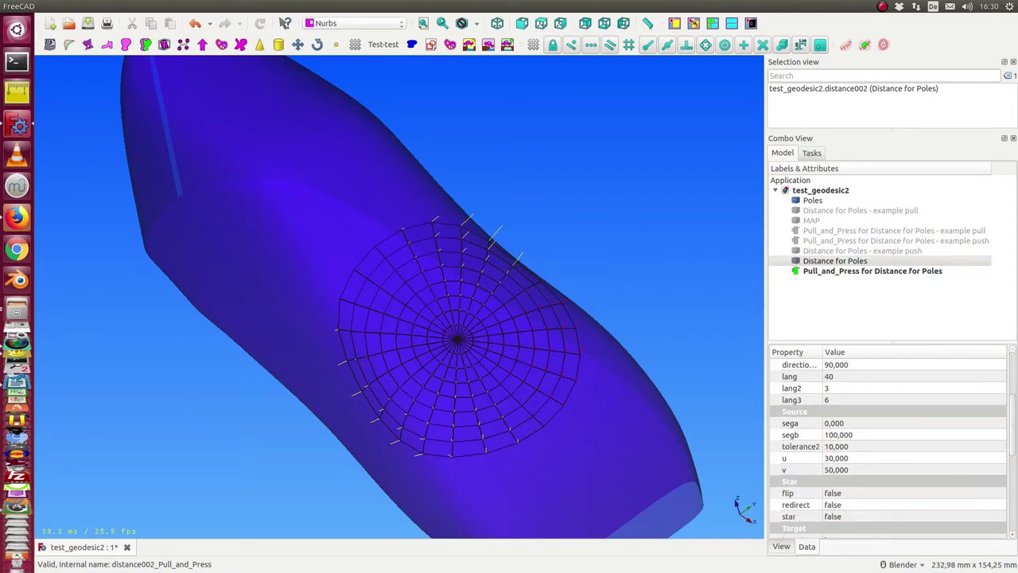
pyautogui.click(897, 472)
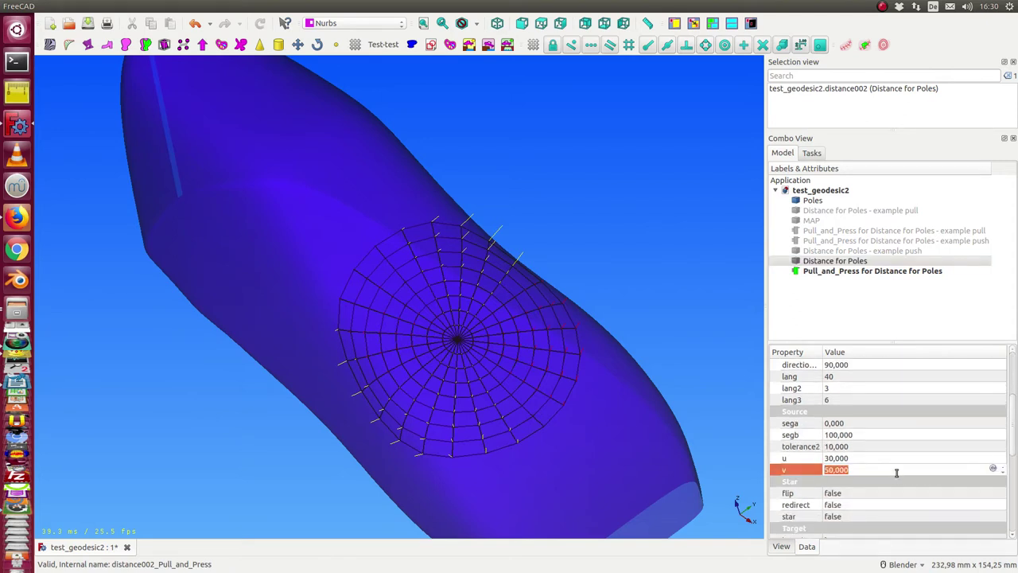
pyautogui.scroll(2, 896, 472)
pyautogui.press('Return')
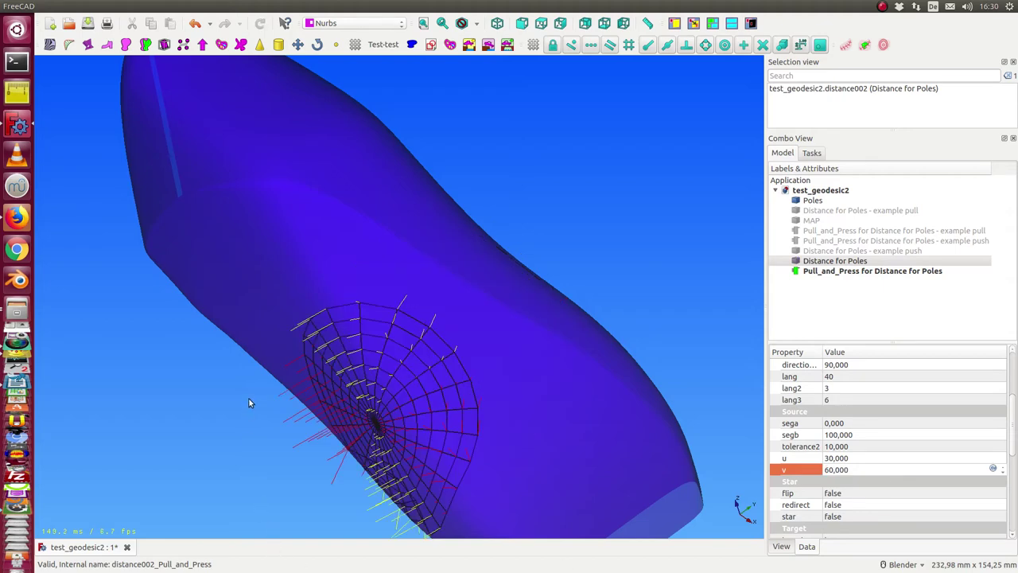
# - Fit the shoe last in view and lower v to 39, orbiting to check the star's position
pyautogui.press('v')
pyautogui.press('f')
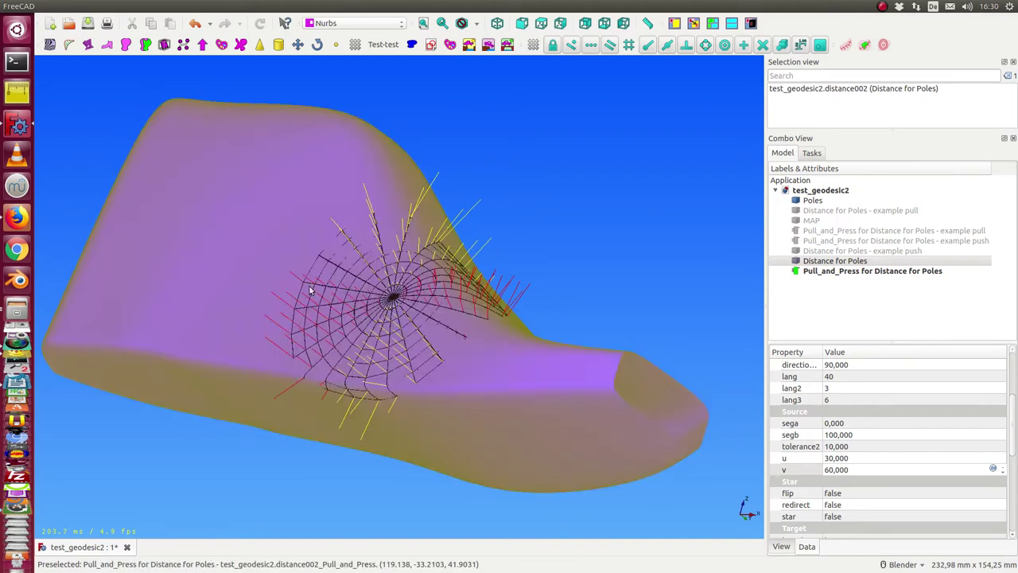
pyautogui.moveTo(279, 398); pyautogui.dragTo(252, 451, button='middle')
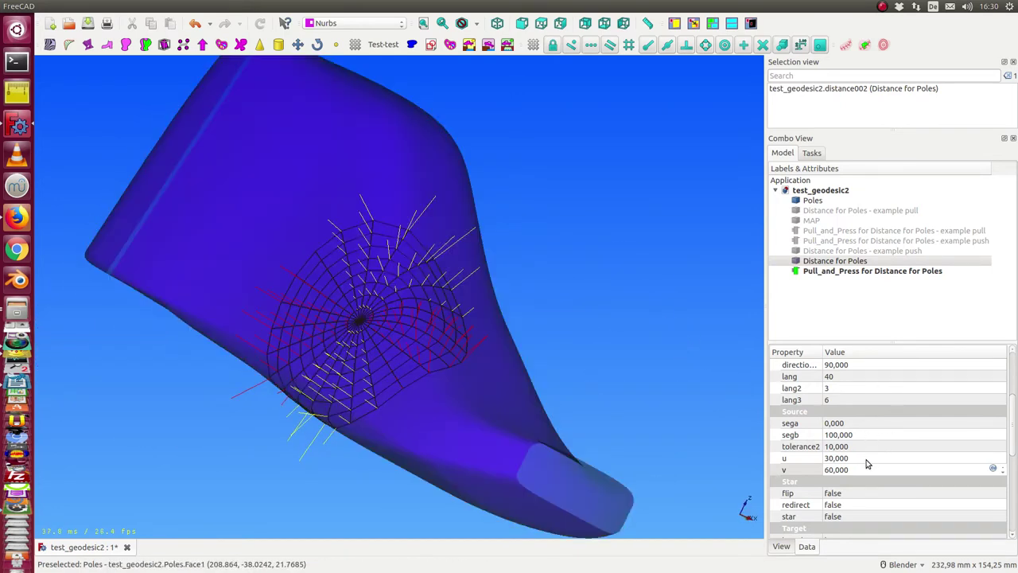
pyautogui.scroll(-2, 879, 468)
pyautogui.scroll(-1, 879, 468)
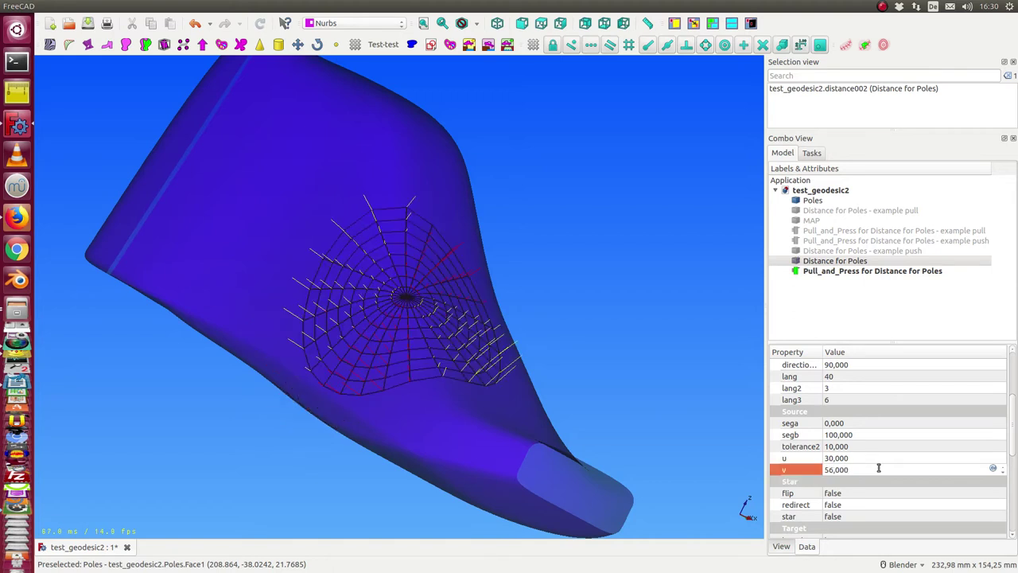
pyautogui.scroll(-1, 879, 469)
pyautogui.scroll(-2, 879, 469)
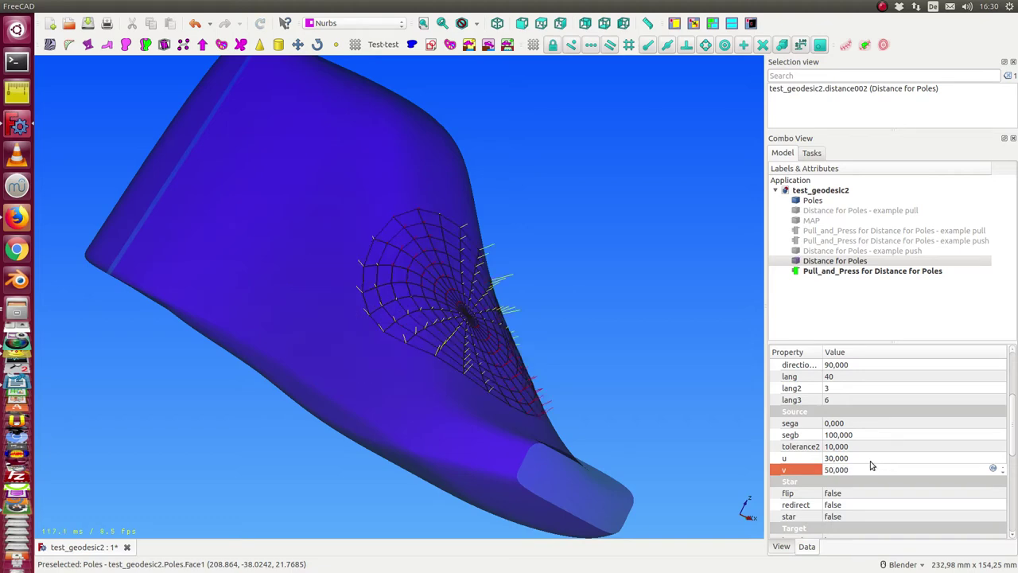
pyautogui.moveTo(685, 331); pyautogui.dragTo(573, 309, button='middle')
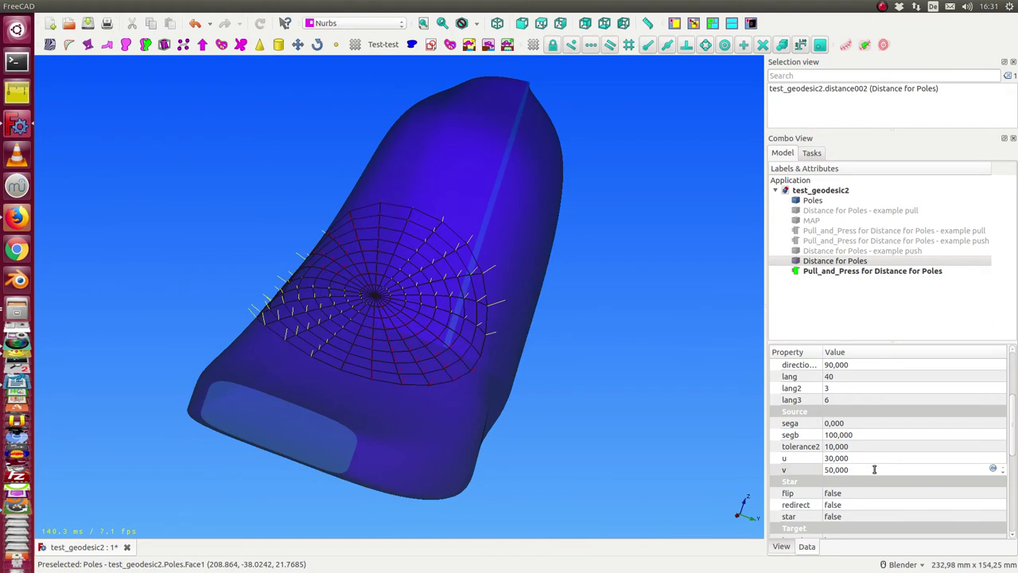
pyautogui.scroll(-4, 875, 470)
pyautogui.scroll(-2, 874, 470)
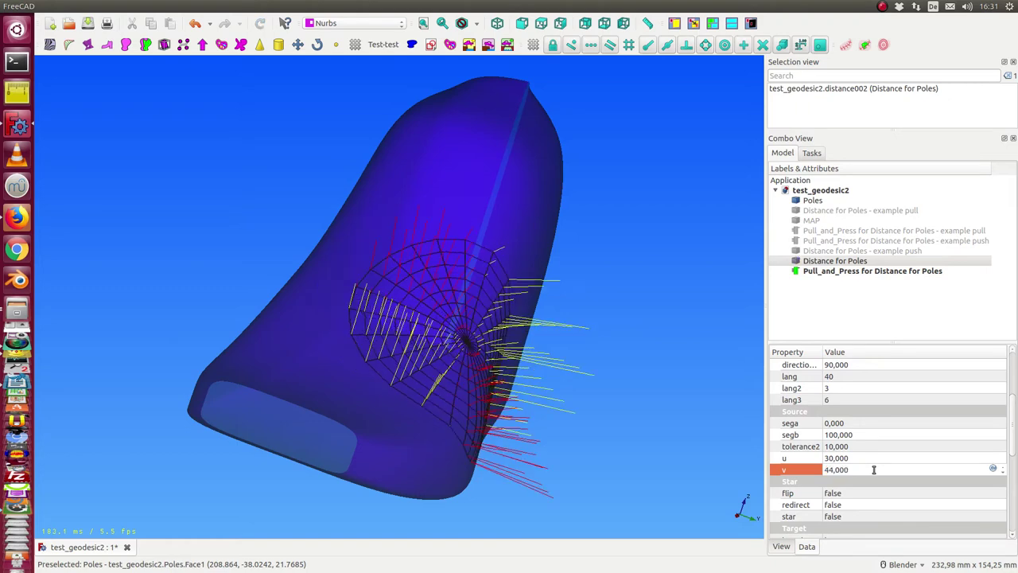
pyautogui.moveTo(677, 371); pyautogui.dragTo(655, 347, button='middle')
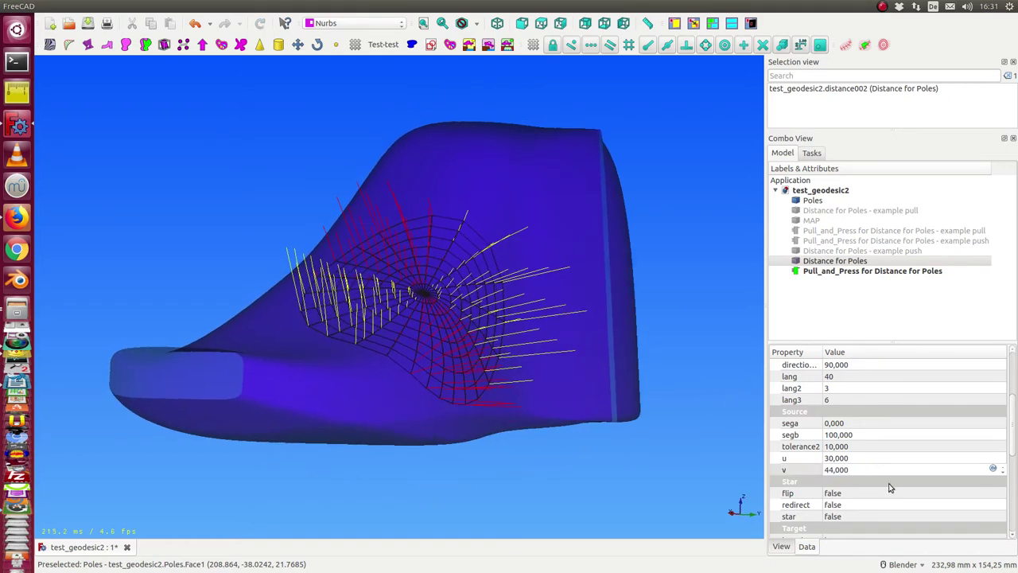
pyautogui.scroll(-3, 887, 467)
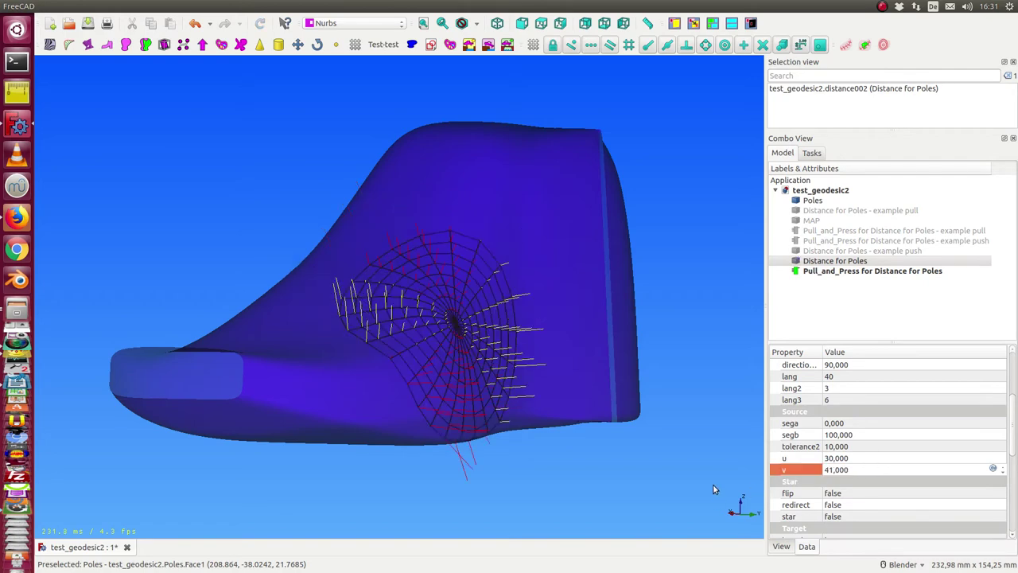
pyautogui.moveTo(714, 489); pyautogui.dragTo(609, 402, button='middle')
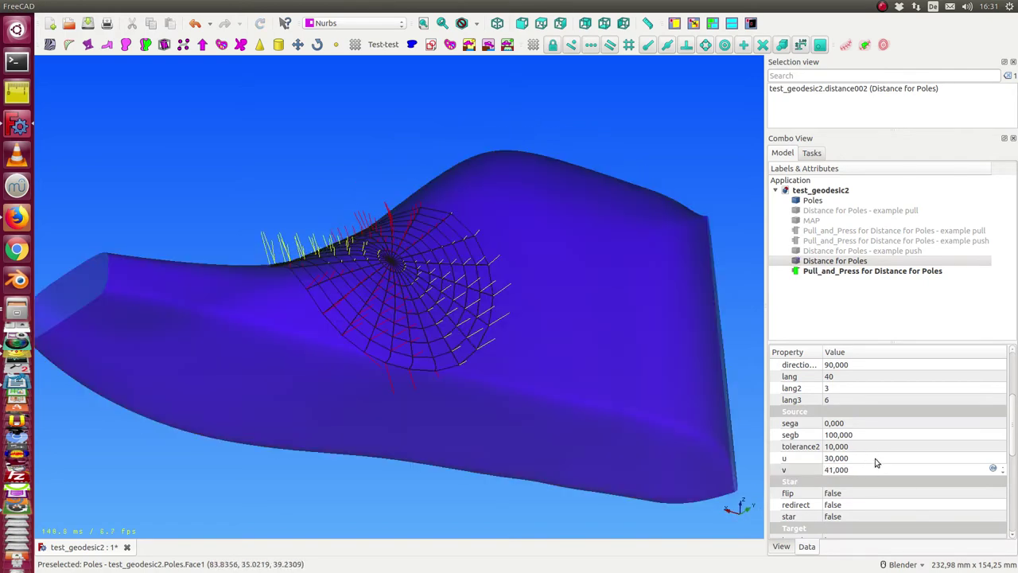
pyautogui.scroll(-2, 875, 467)
pyautogui.press('Return')
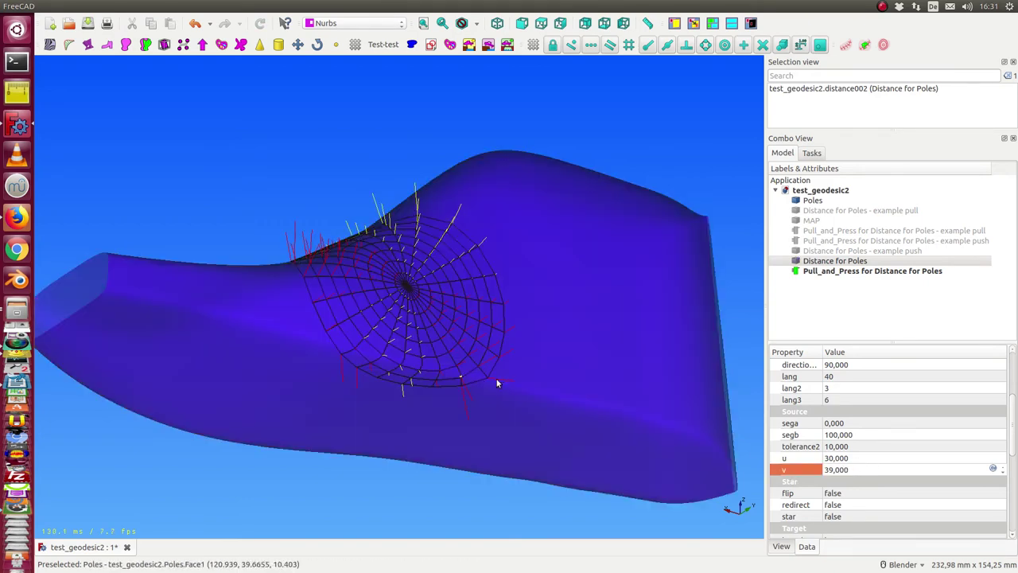
# - Raise the source u value from 30 to 51 and orbit to inspect the moved grid
pyautogui.click(877, 459)
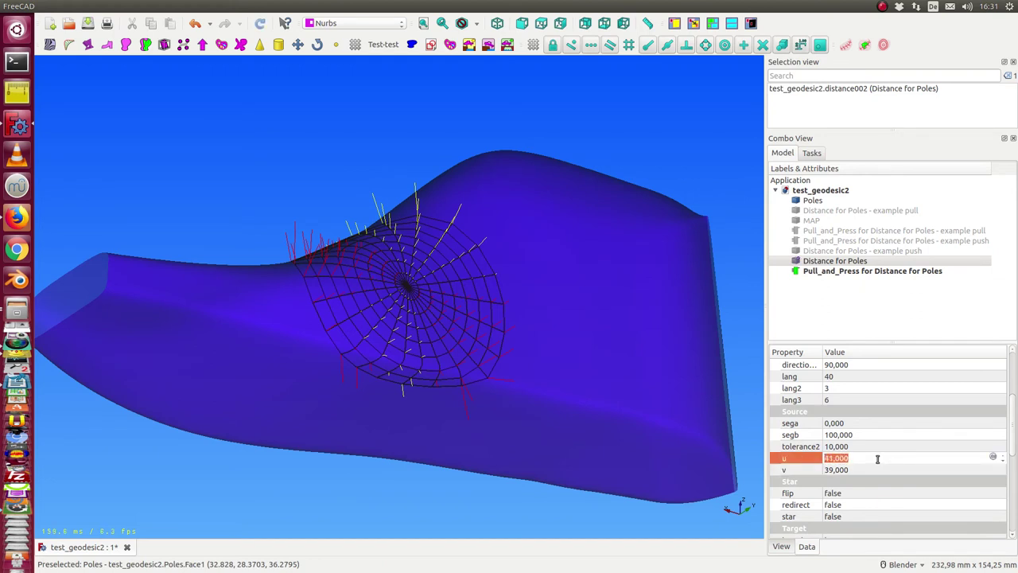
pyautogui.scroll(3, 877, 459)
pyautogui.scroll(2, 877, 459)
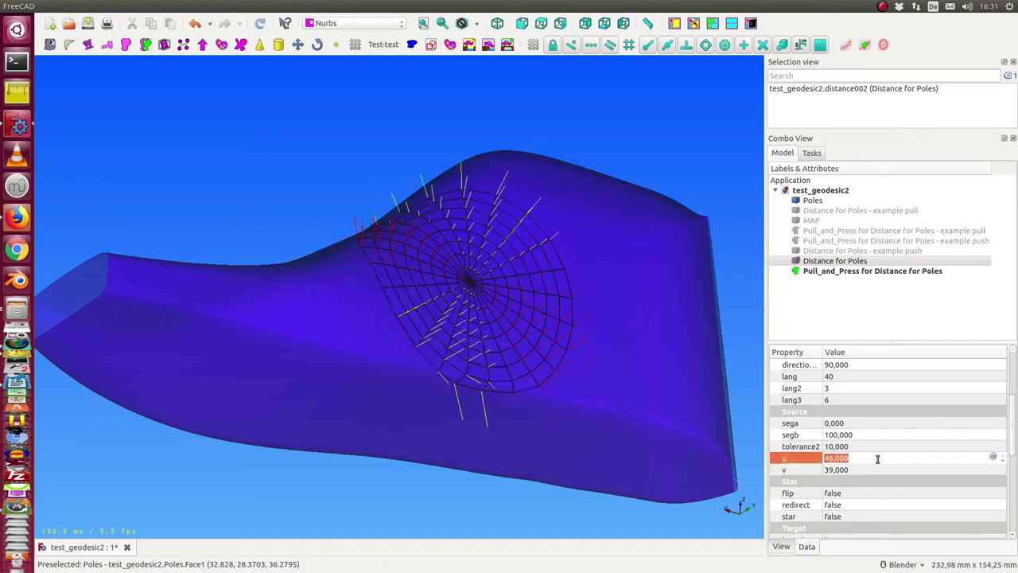
pyautogui.scroll(3, 877, 459)
pyautogui.scroll(2, 878, 459)
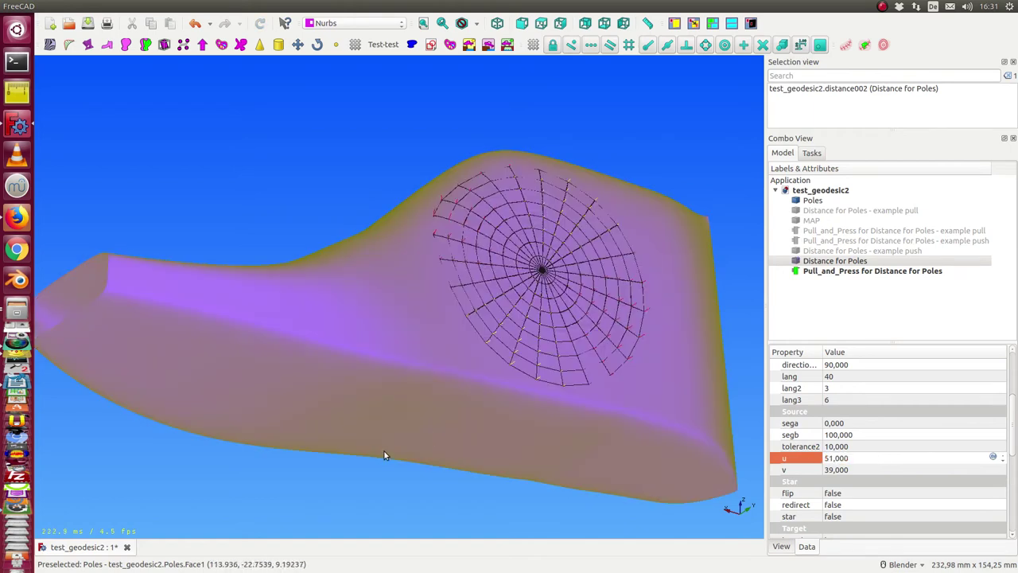
pyautogui.moveTo(384, 451)
pyautogui.mouseDown(button='middle')
pyautogui.moveTo(509, 427)
pyautogui.moveTo(546, 391)
pyautogui.moveTo(560, 422)
pyautogui.moveTo(443, 461)
pyautogui.moveTo(364, 387)
pyautogui.moveTo(373, 402)
pyautogui.moveTo(361, 471)
pyautogui.moveTo(451, 342)
pyautogui.mouseUp(button='middle')
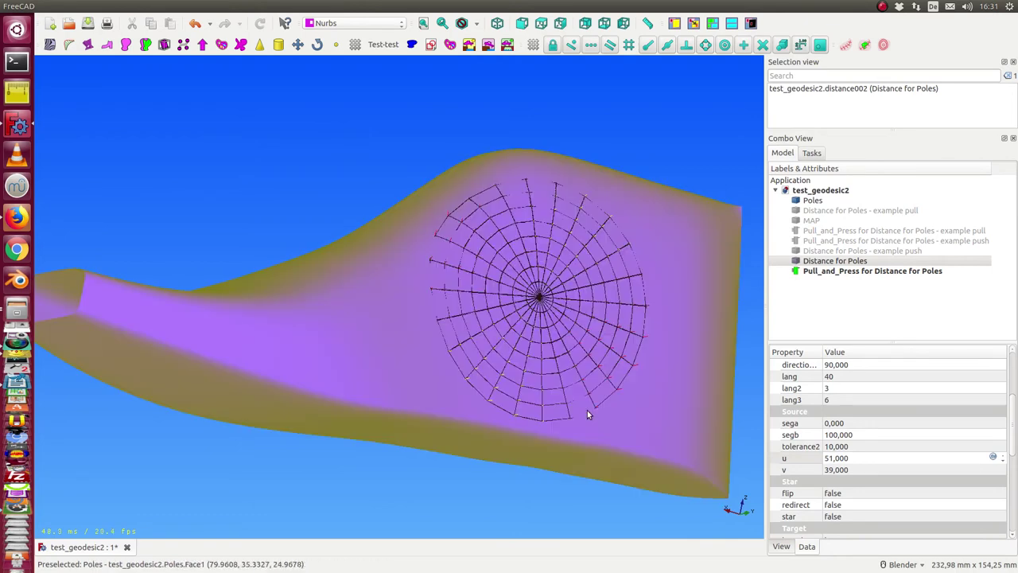
pyautogui.moveTo(700, 220)
pyautogui.mouseDown(button='middle')
pyautogui.moveTo(273, 87)
pyautogui.moveTo(350, 169)
pyautogui.mouseUp(button='middle')
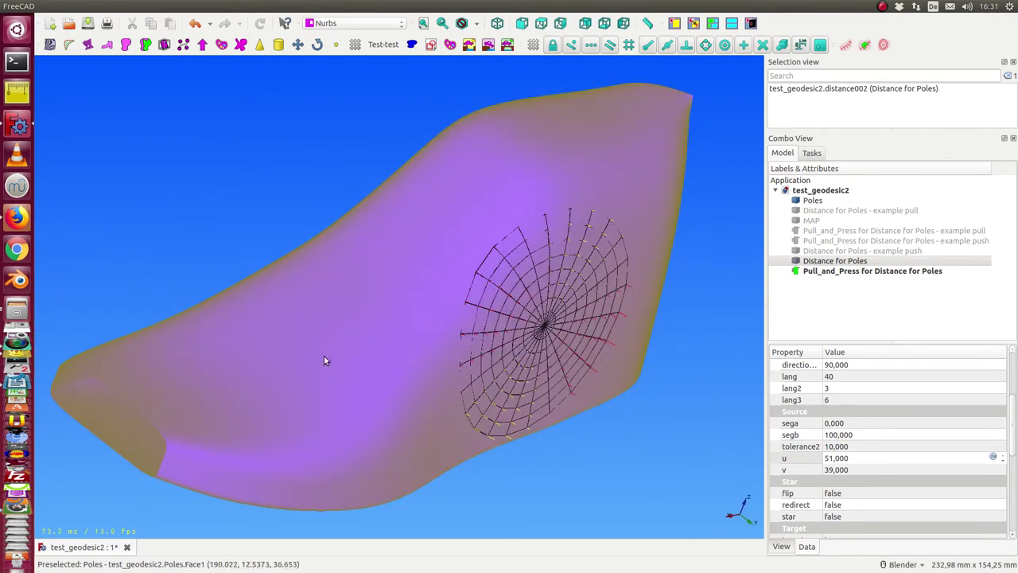
# - Hide the Distance for Poles grid
pyautogui.click(835, 272)
pyautogui.click(832, 262)
pyautogui.press('space')
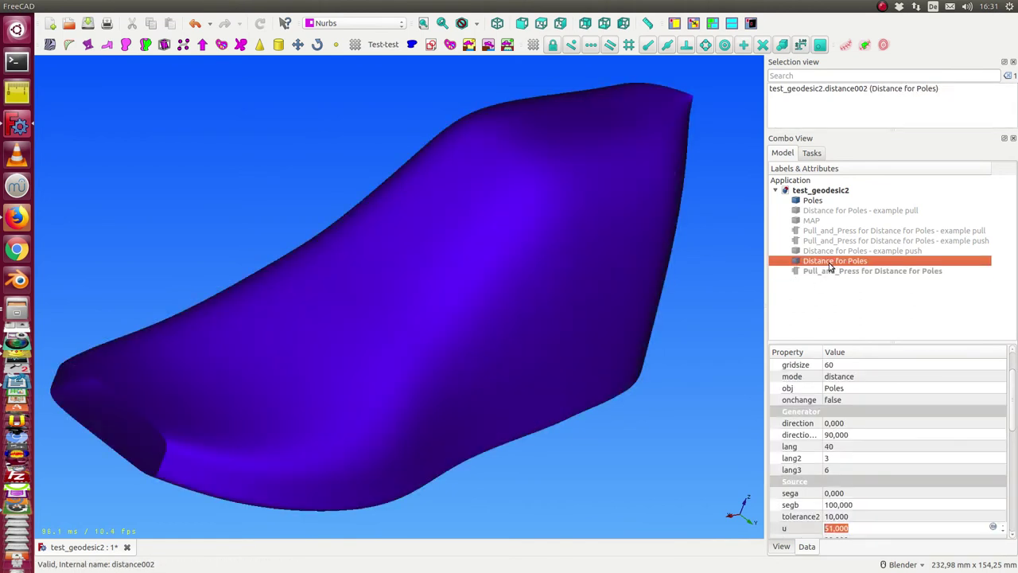
# - Show the example pull grid and its pull-and-press normals, orbiting to inspect them
pyautogui.click(875, 211)
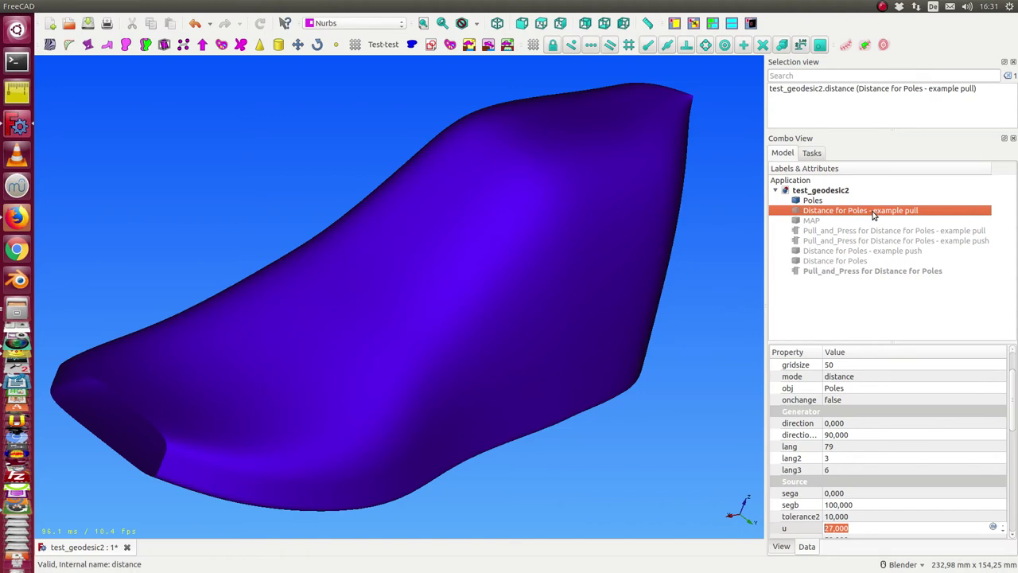
pyautogui.press('space')
pyautogui.click(867, 230)
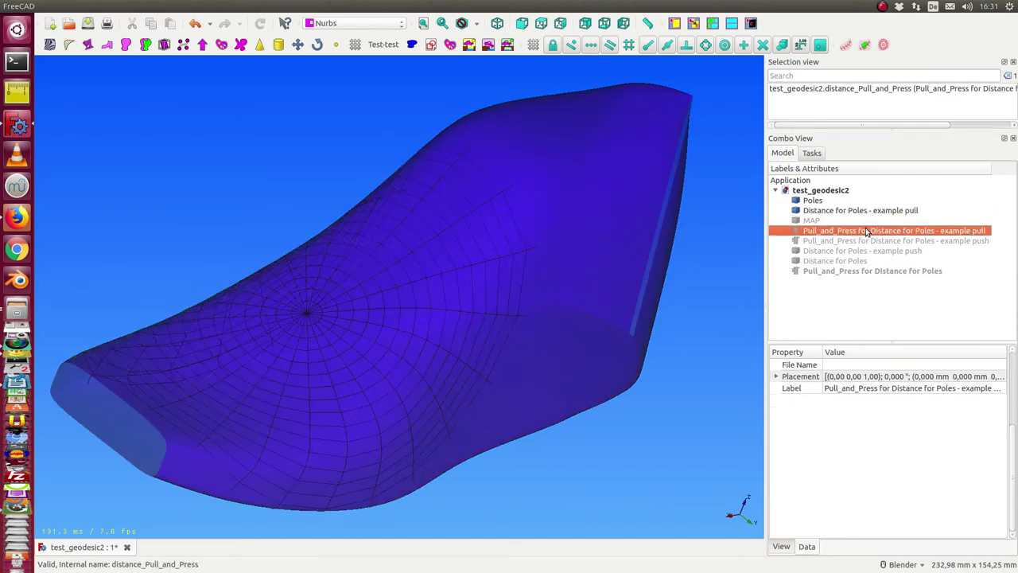
pyautogui.press('space')
pyautogui.moveTo(648, 478)
pyautogui.mouseDown(button='middle')
pyautogui.moveTo(509, 464)
pyautogui.moveTo(488, 391)
pyautogui.mouseUp(button='middle')
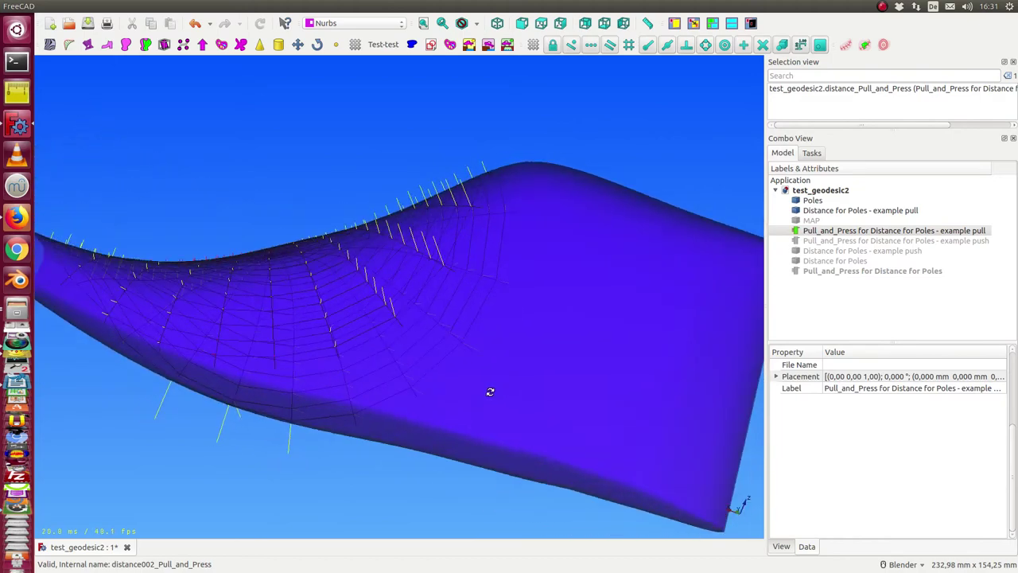
pyautogui.moveTo(321, 114)
pyautogui.mouseDown(button='middle')
pyautogui.moveTo(330, 233)
pyautogui.moveTo(418, 292)
pyautogui.moveTo(482, 404)
pyautogui.mouseUp(button='middle')
pyautogui.moveTo(372, 416)
pyautogui.mouseDown(button='middle')
pyautogui.moveTo(366, 115)
pyautogui.moveTo(187, 256)
pyautogui.mouseUp(button='middle')
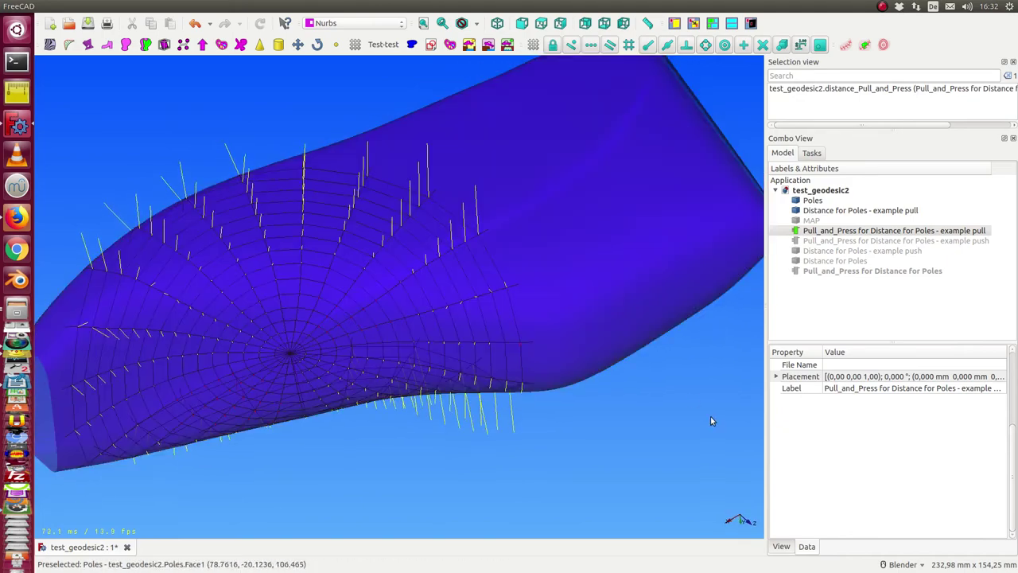
pyautogui.moveTo(712, 420)
pyautogui.mouseDown(button='middle')
pyautogui.moveTo(559, 255)
pyautogui.moveTo(497, 276)
pyautogui.moveTo(509, 265)
pyautogui.moveTo(538, 278)
pyautogui.mouseUp(button='middle')
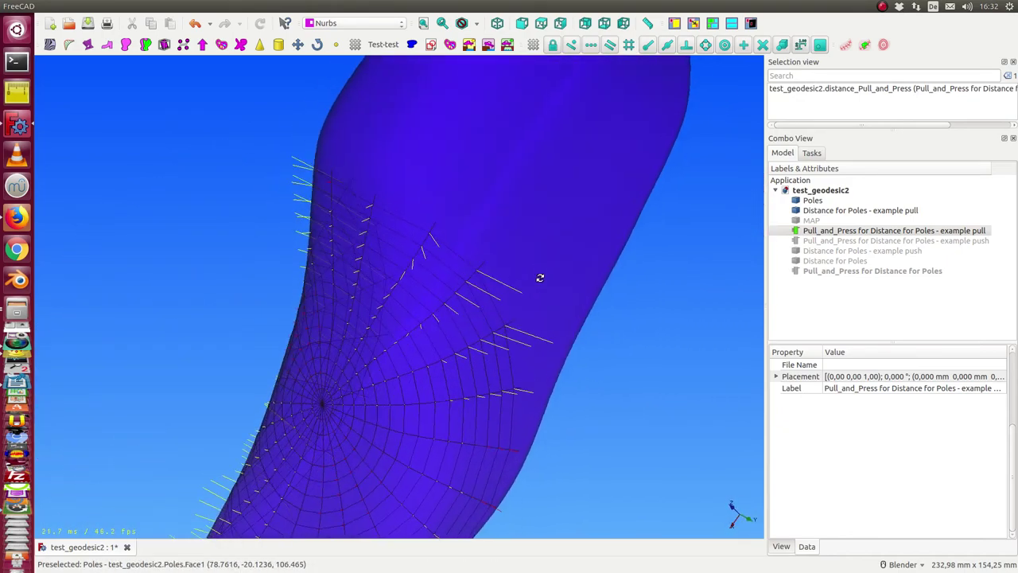
pyautogui.click(884, 251)
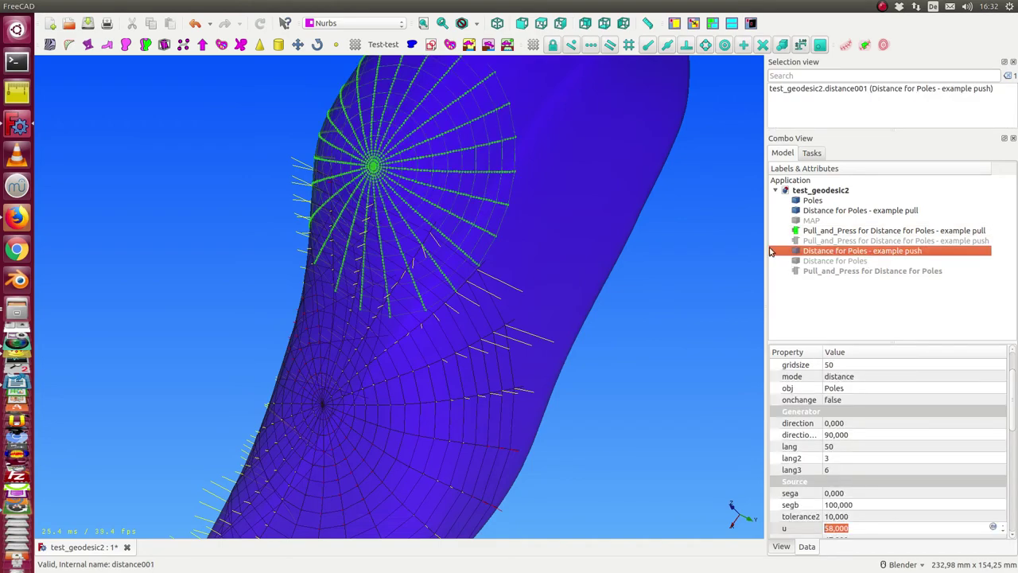
# - Show the example push pull-and-press normals and orbit to view them
pyautogui.moveTo(700, 377)
pyautogui.mouseDown(button='middle')
pyautogui.moveTo(693, 311)
pyautogui.moveTo(709, 366)
pyautogui.moveTo(307, 194)
pyautogui.moveTo(291, 106)
pyautogui.mouseUp(button='middle')
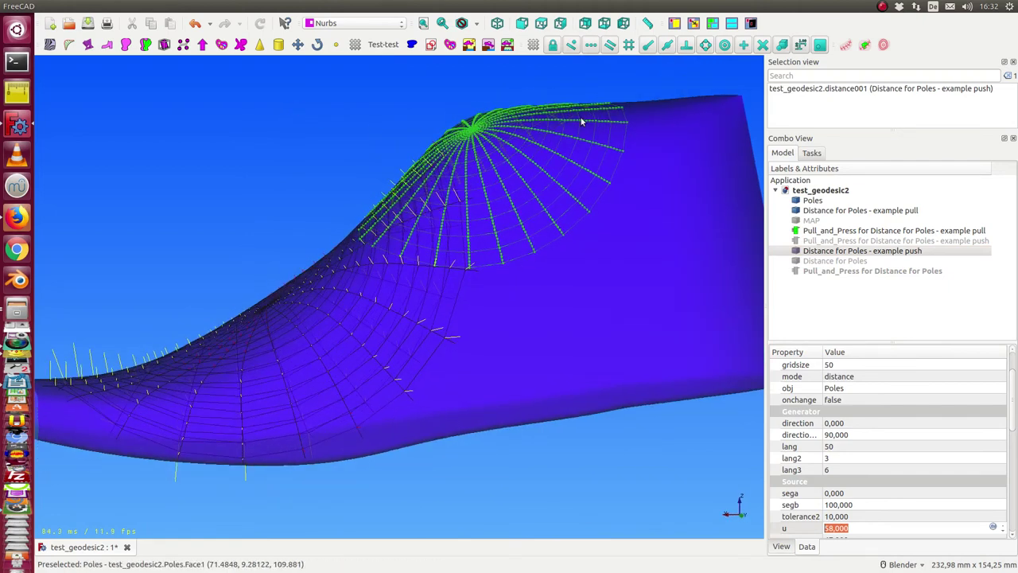
pyautogui.click(852, 241)
pyautogui.press('space')
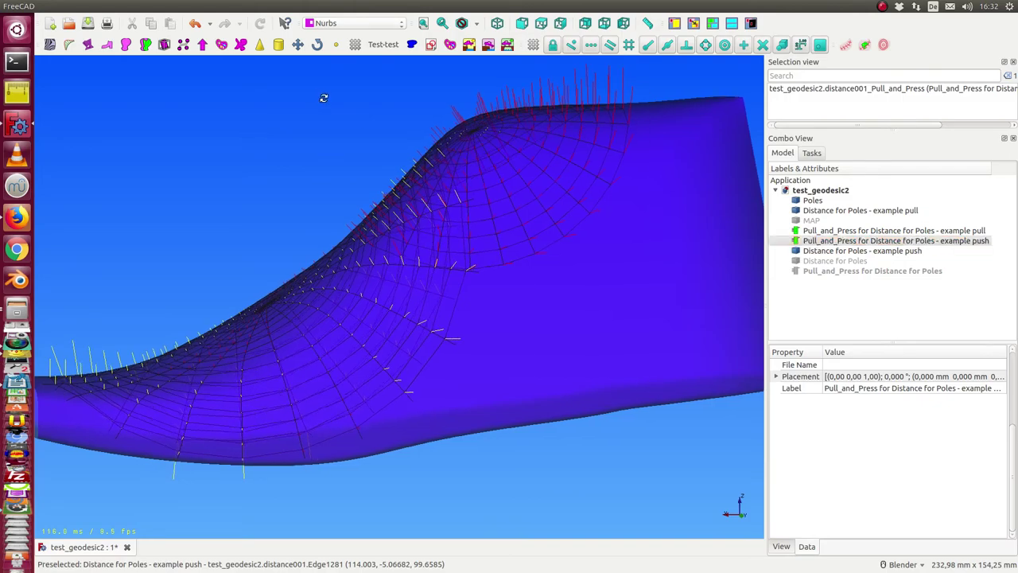
pyautogui.moveTo(324, 98); pyautogui.dragTo(368, 145, button='middle')
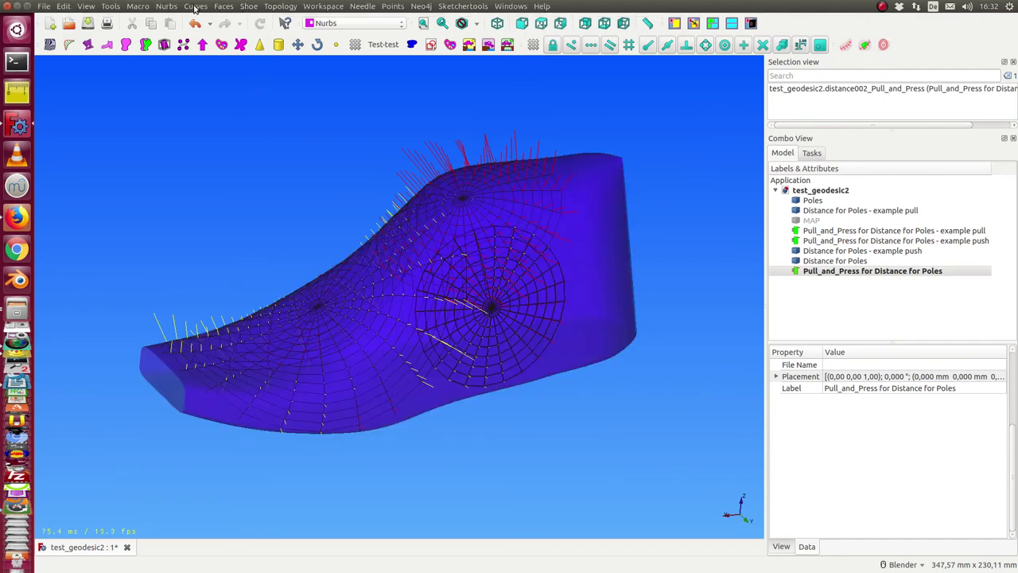
pyautogui.click(194, 7)
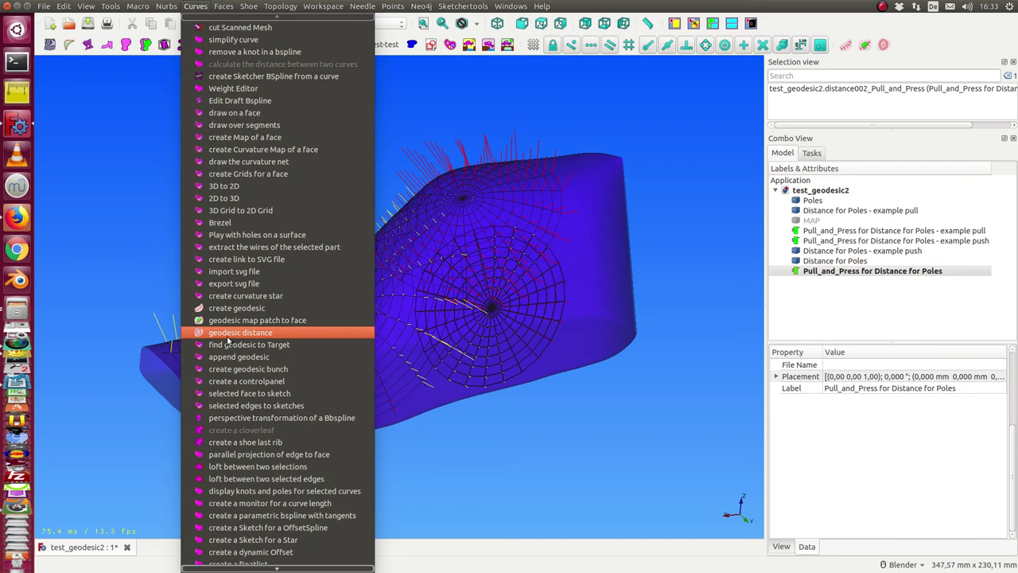
pyautogui.press('Escape')
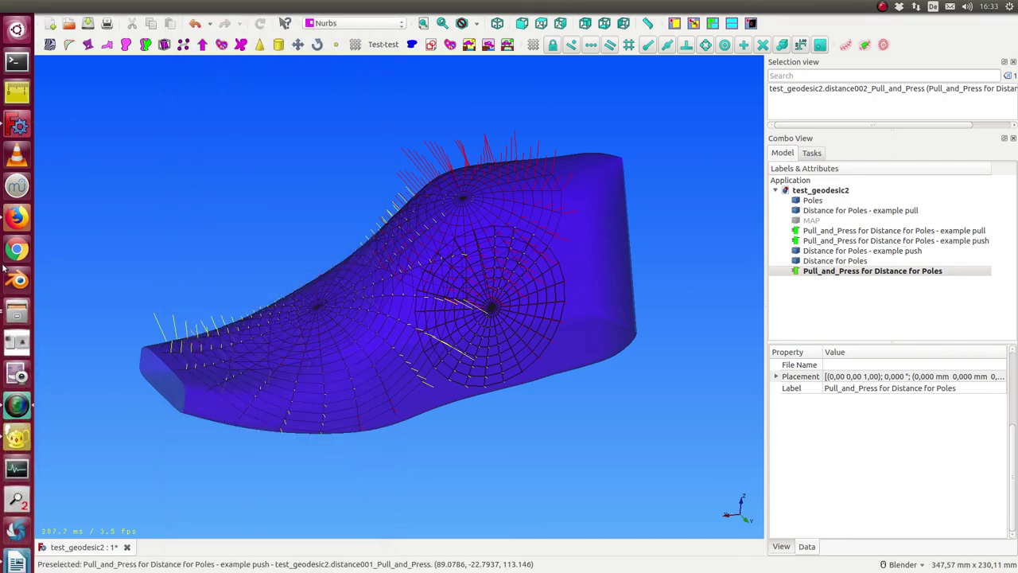
pyautogui.click(8, 316)
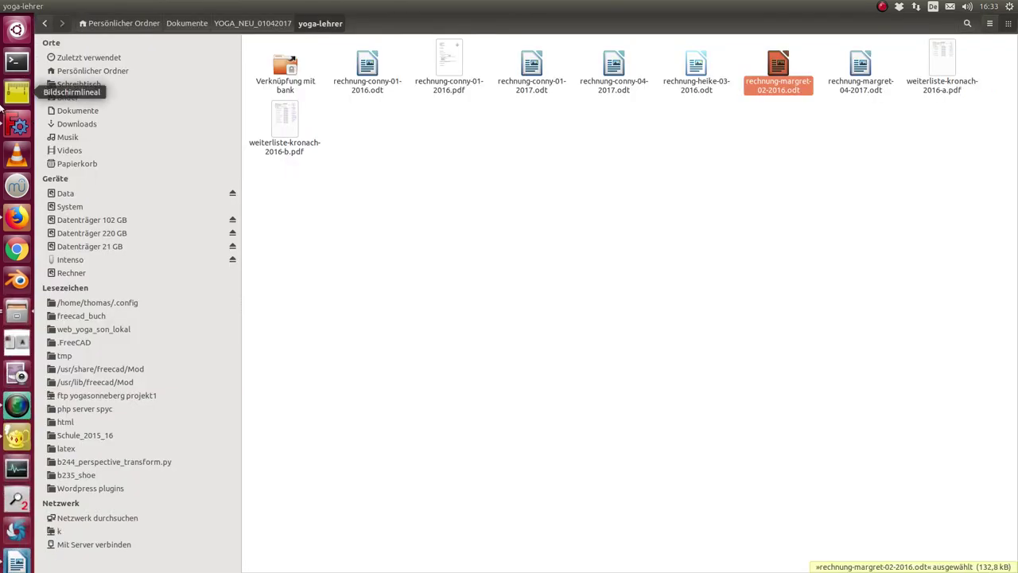
pyautogui.click(17, 124)
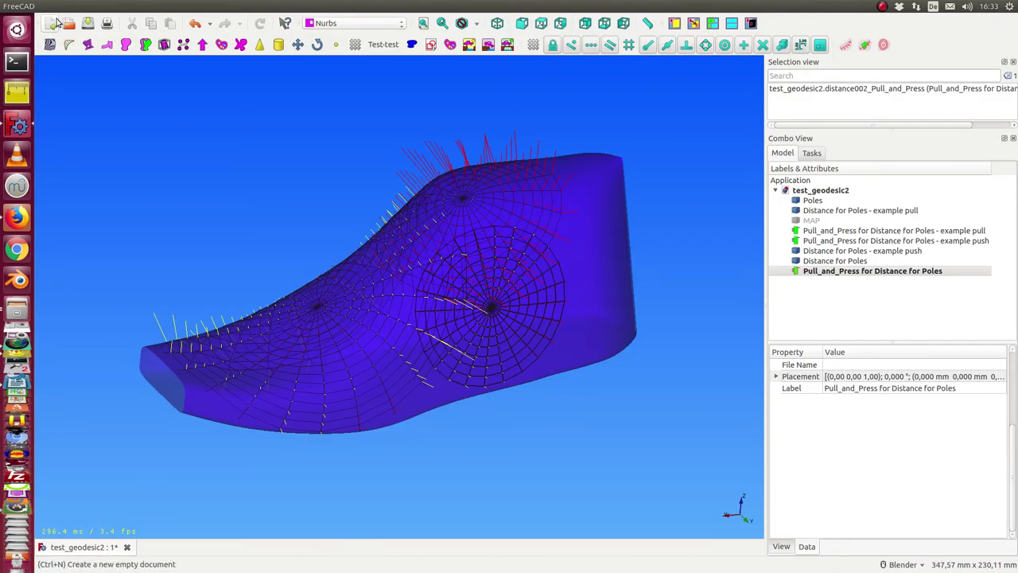
# - Save the test_geodesic2 document
pyautogui.click(89, 24)
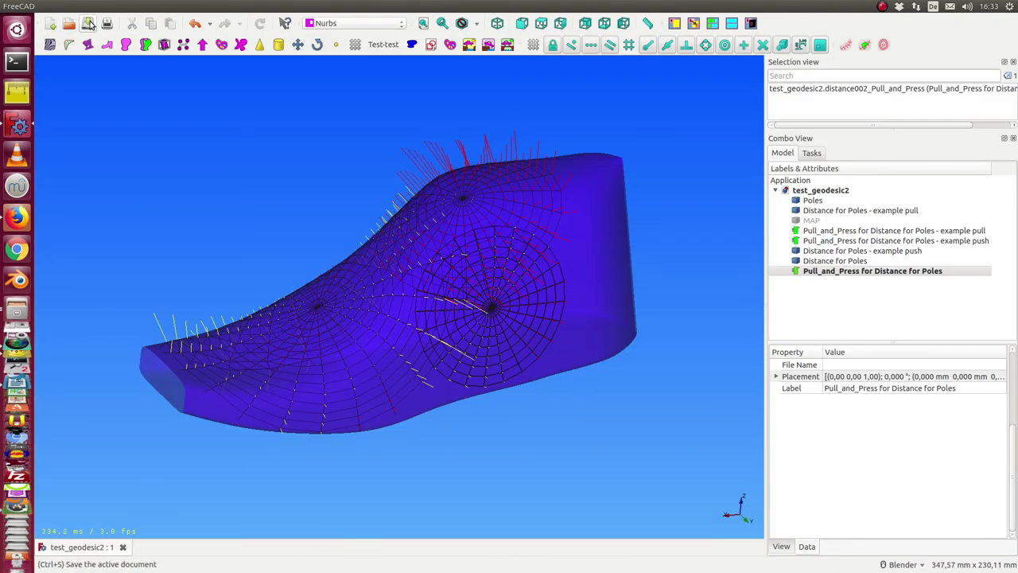